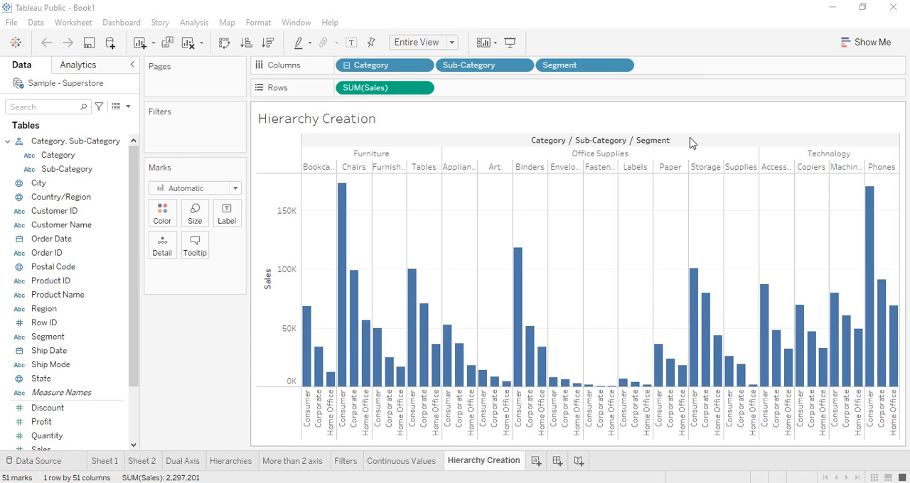
Step: Remove Segment, Sub-Category and Category from Columns, leaving only SUM(Sales) in the view
left_click(7, 141)
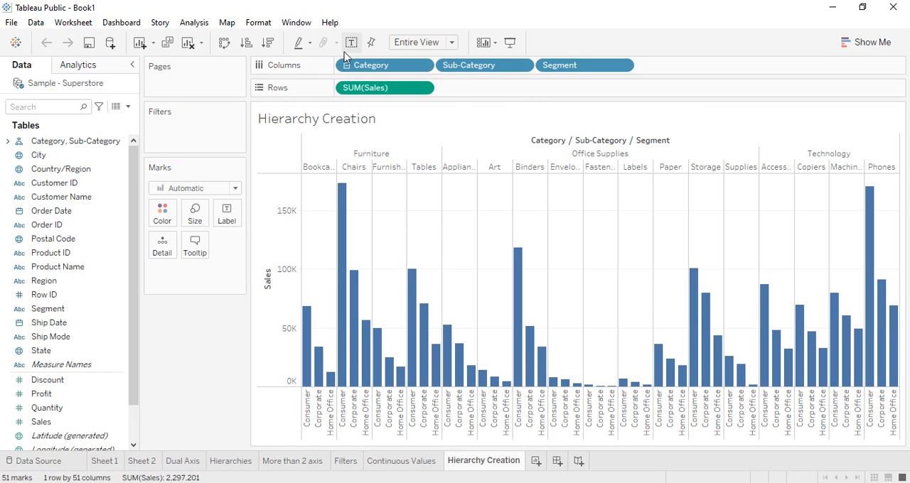
left_click_drag(573, 73, 189, 353)
left_click_drag(483, 71, 188, 337)
left_click_drag(372, 64, 176, 295)
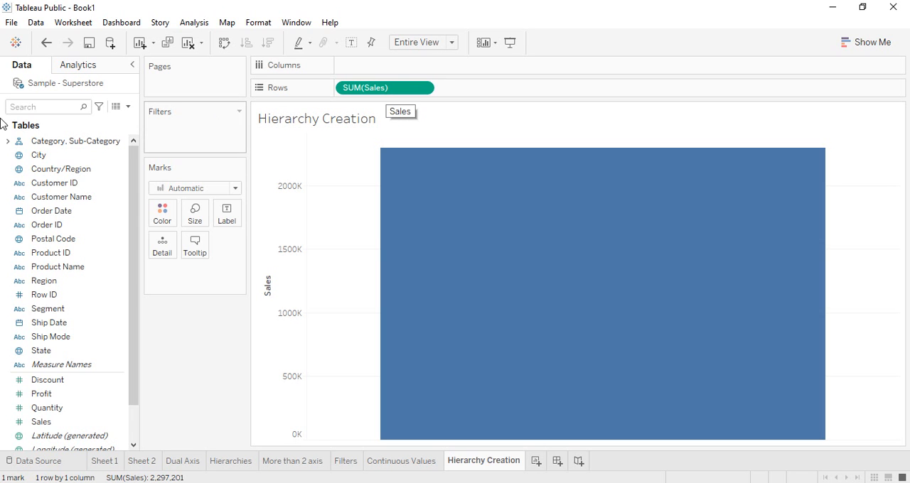
Step: Place Category from the Category, Sub-Category hierarchy on Columns once, removing the duplicate Category pill
left_click(22, 142)
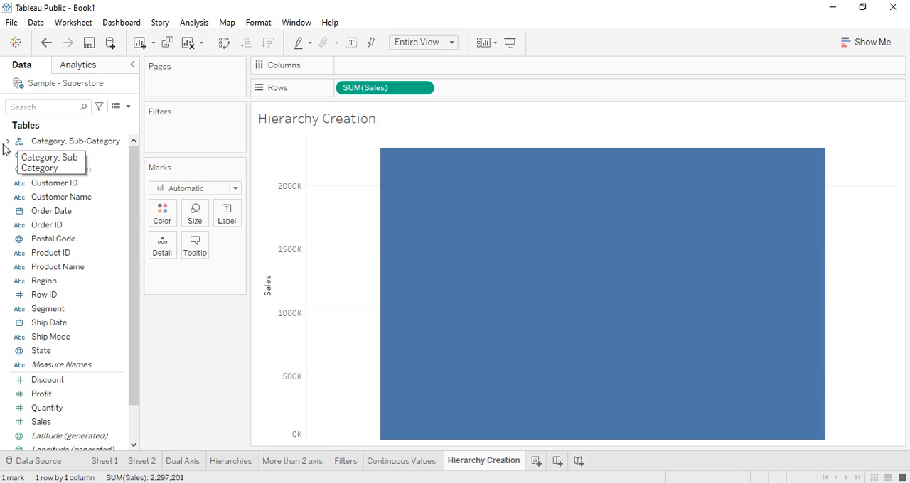
left_click(7, 141)
left_click(65, 158)
left_click(72, 170)
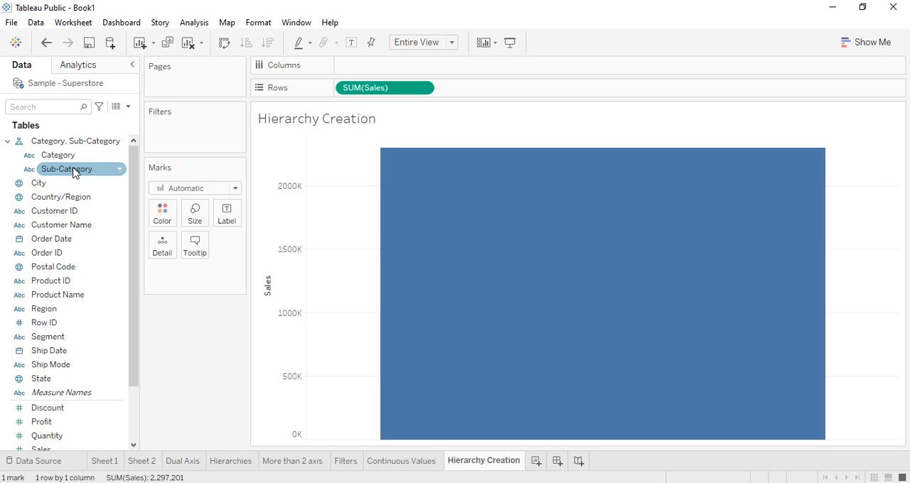
left_click(64, 155)
left_click_drag(44, 146, 362, 70)
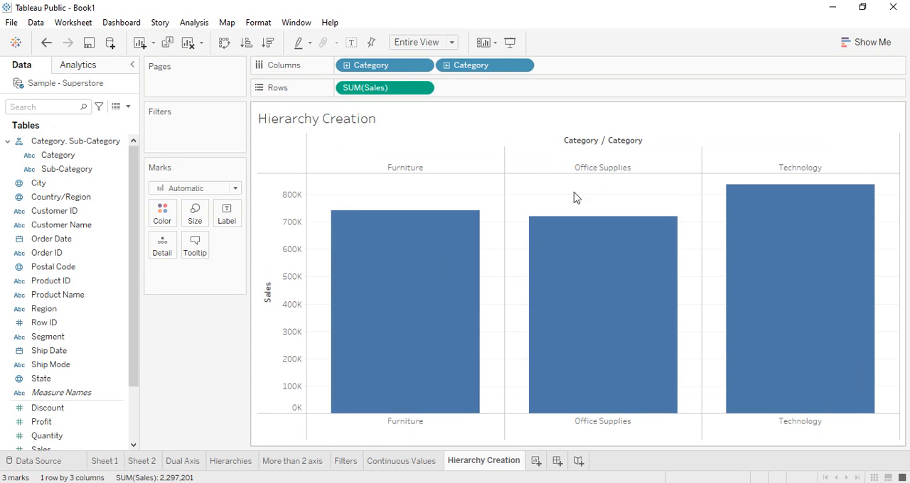
left_click_drag(490, 65, 205, 335)
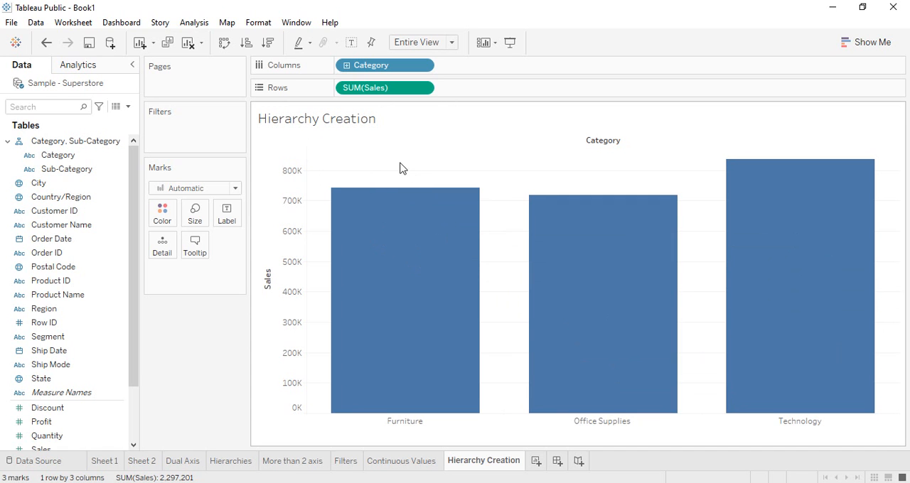
Step: Drill down the Category pill on Columns to the Sub-Category level
left_click(346, 66)
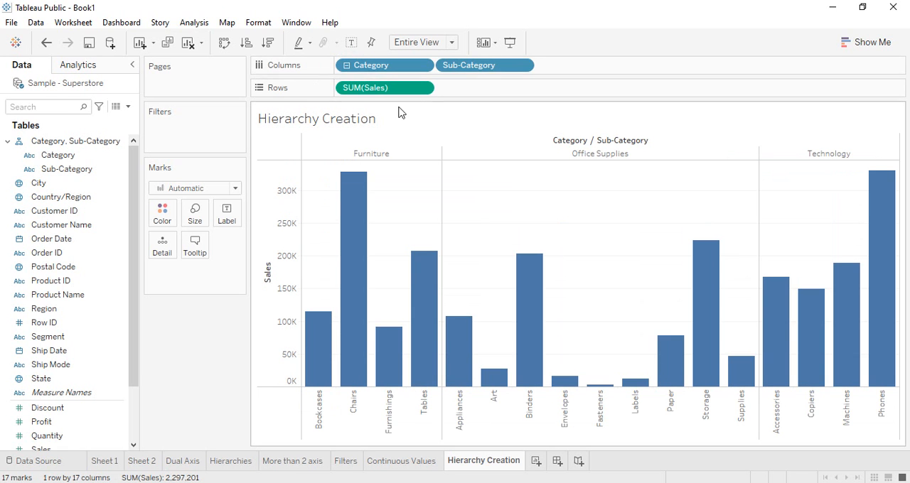
right_click(502, 69)
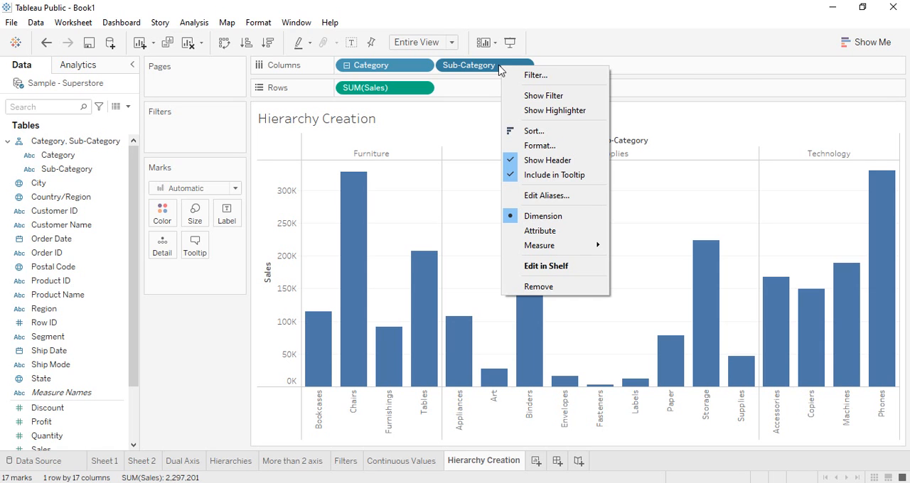
left_click(233, 367)
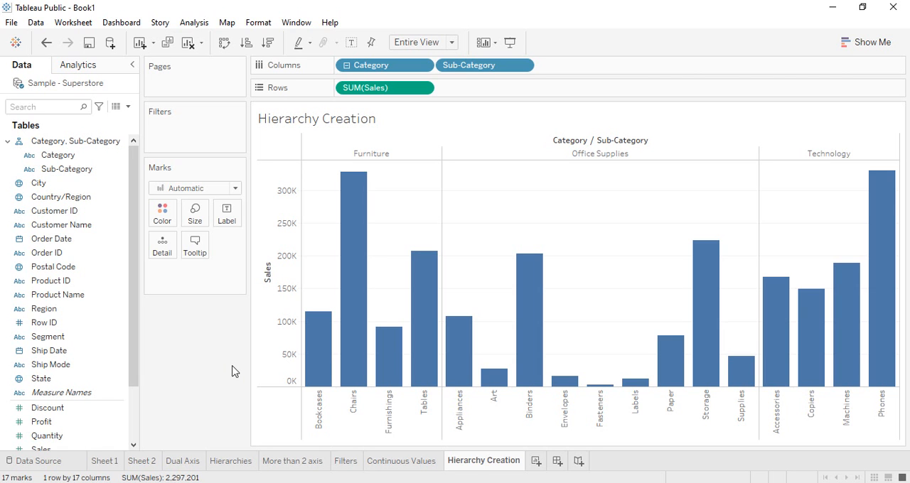
Step: Add Segment to the Category, Sub-Category hierarchy and drill down Sub-Category on Columns to the Segment level
left_click(84, 144)
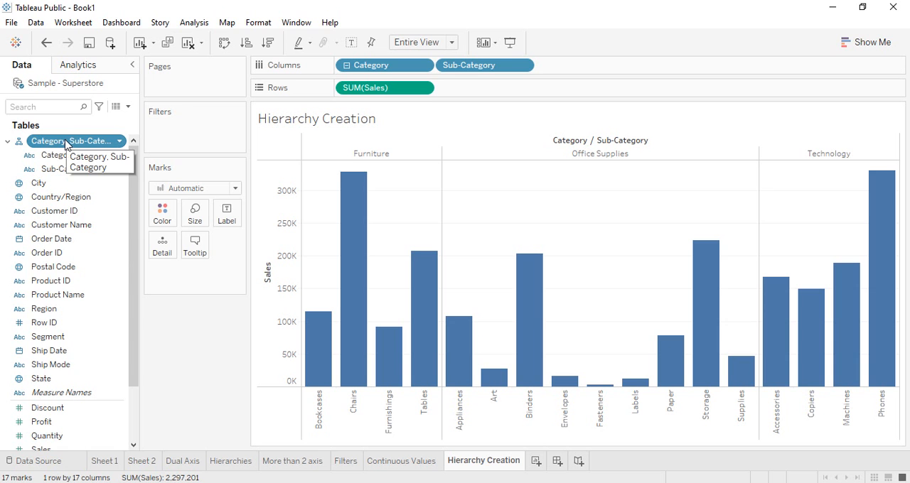
left_click(73, 340)
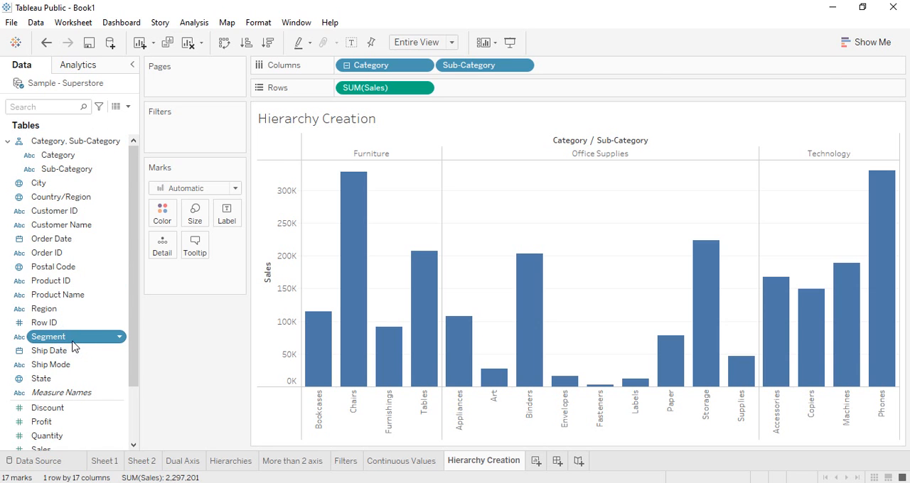
left_click_drag(71, 341, 76, 145)
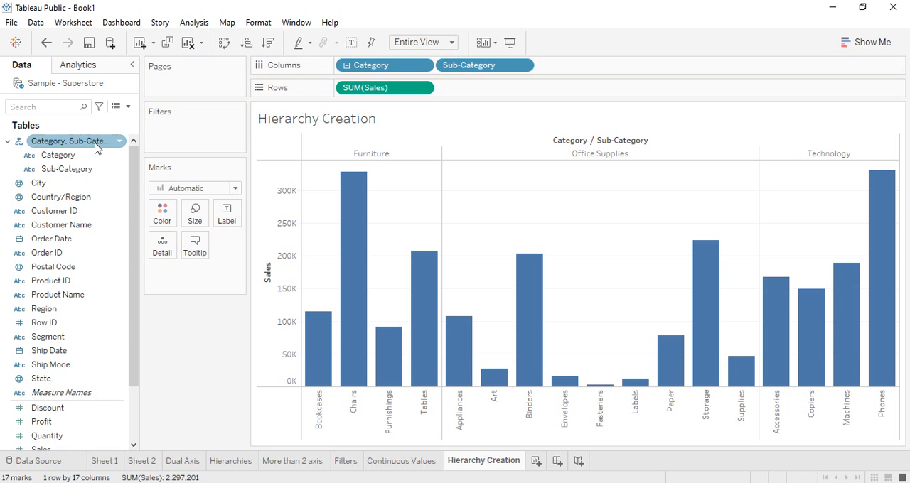
left_click(96, 142)
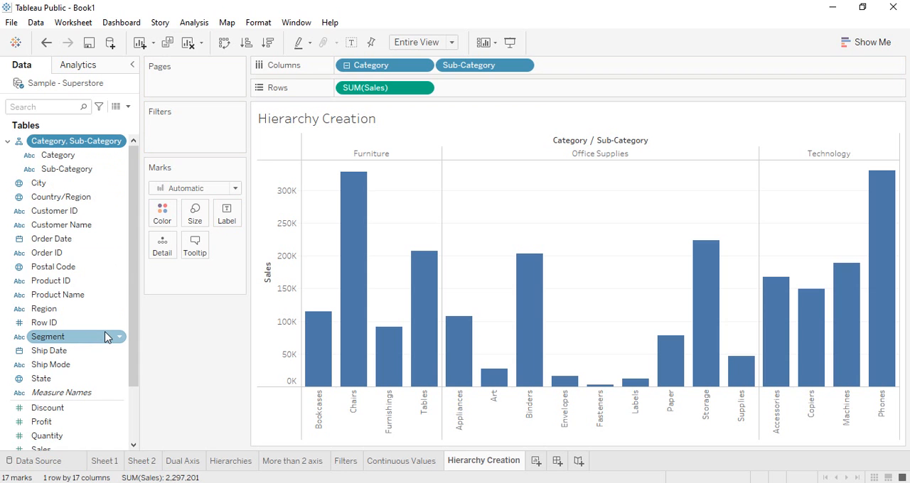
mouse_move(98, 339)
left_mouse_down()
mouse_move(151, 184)
mouse_move(104, 337)
mouse_move(84, 338)
left_mouse_up()
left_click(85, 145)
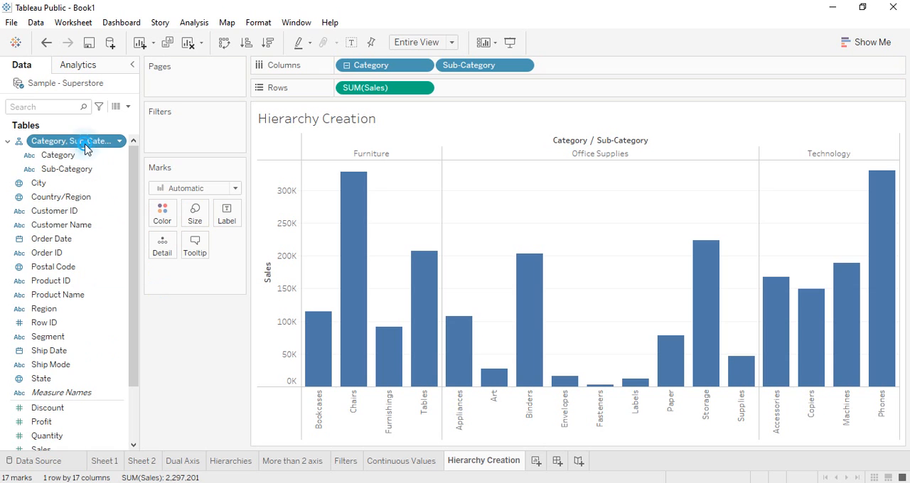
right_click(53, 344)
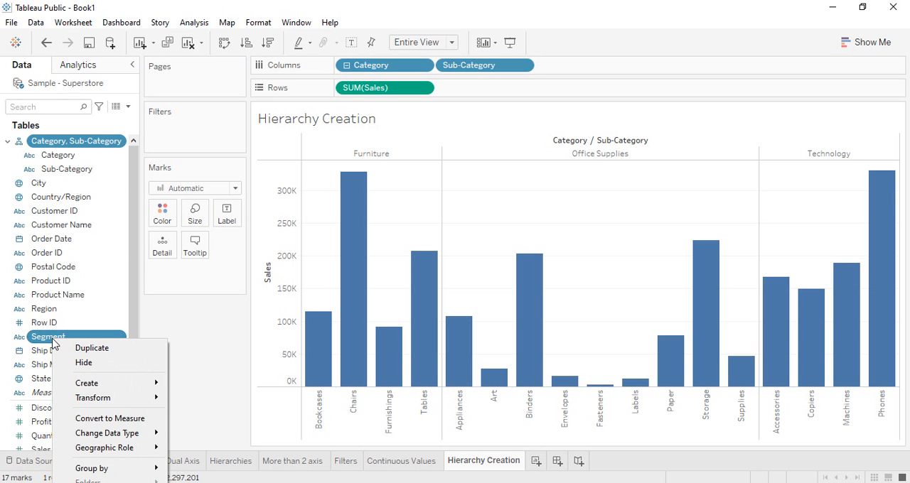
mouse_move(107, 481)
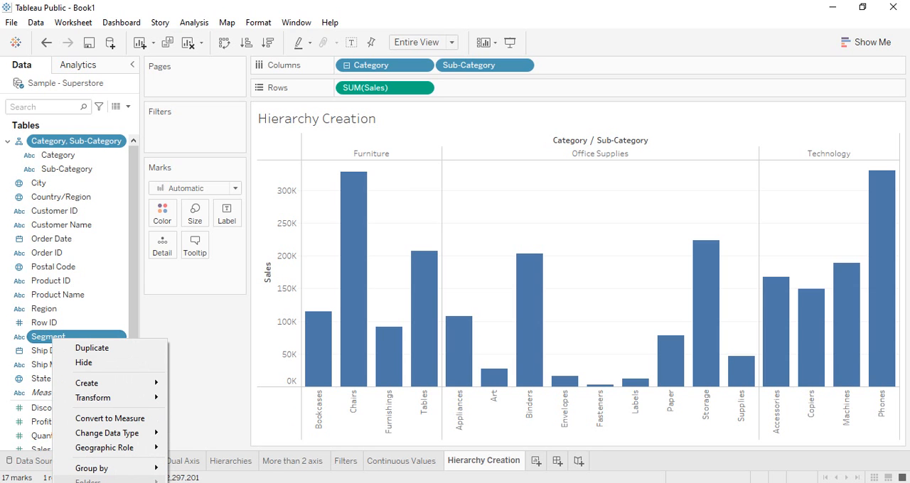
mouse_move(216, 482)
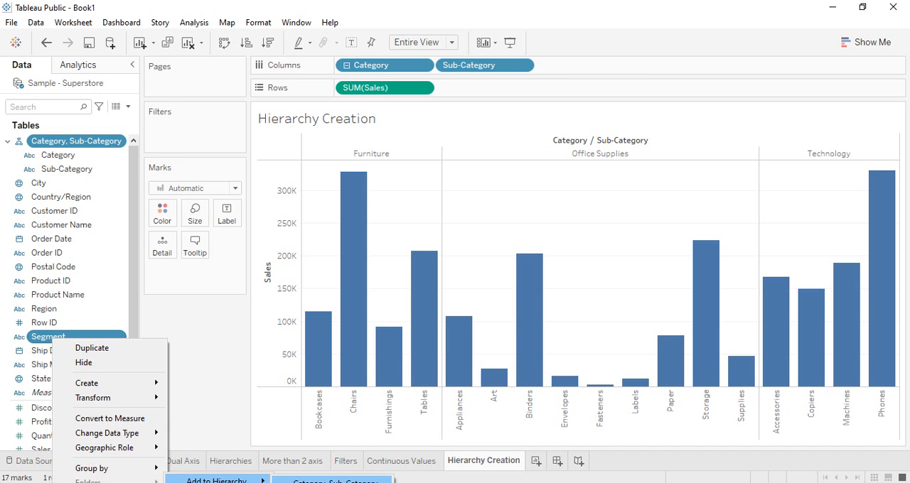
left_click(334, 481)
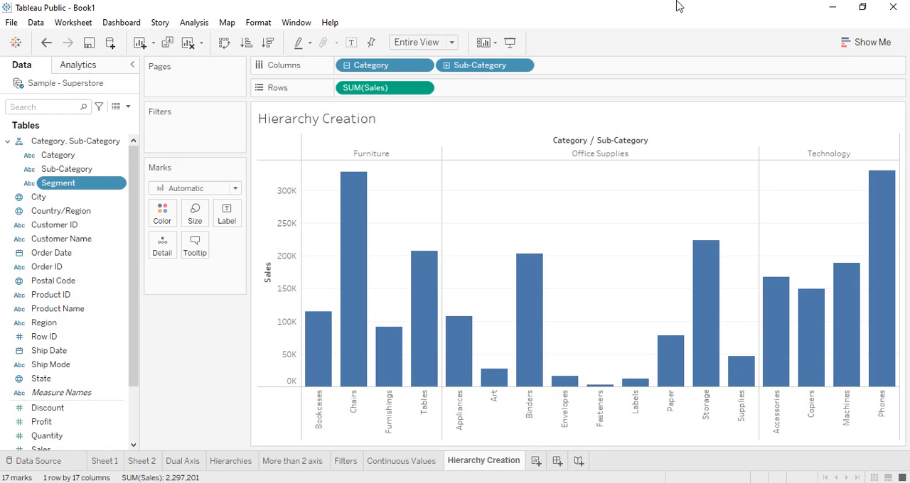
left_click(446, 66)
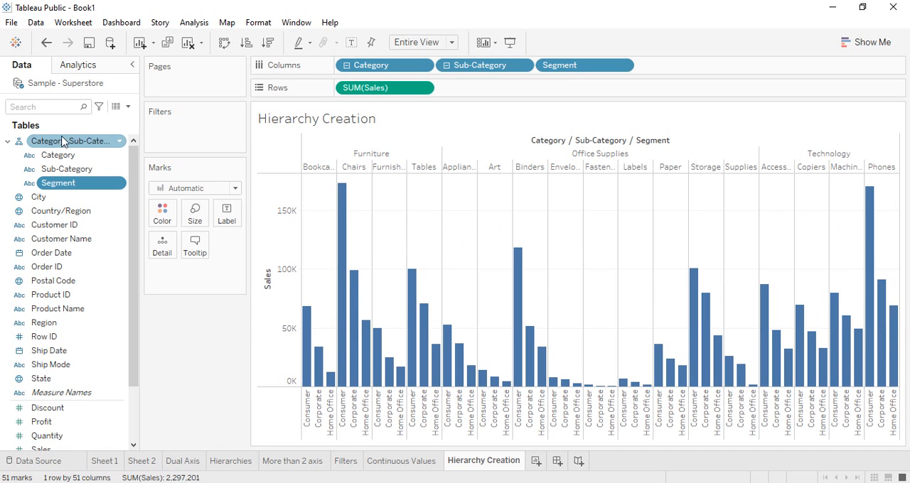
Step: Rename the Category, Sub-Category hierarchy as "Category vs Sub C. vs Segment"
right_click(108, 142)
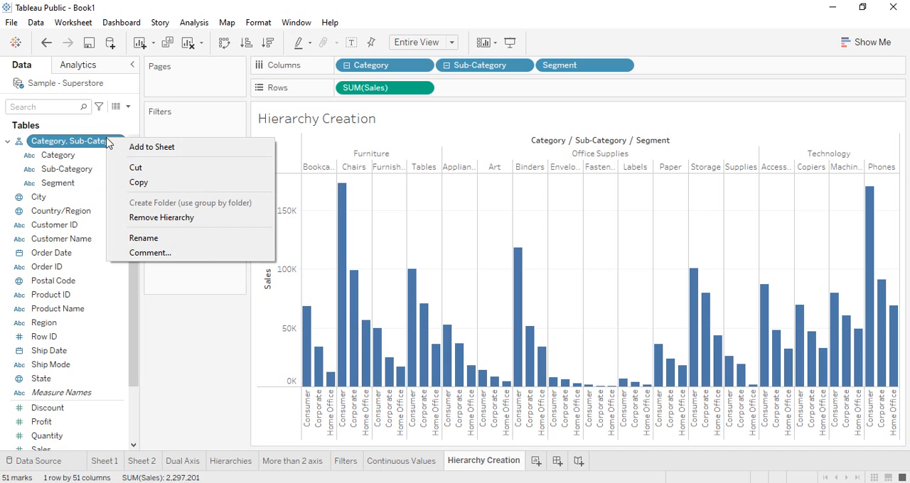
left_click(145, 240)
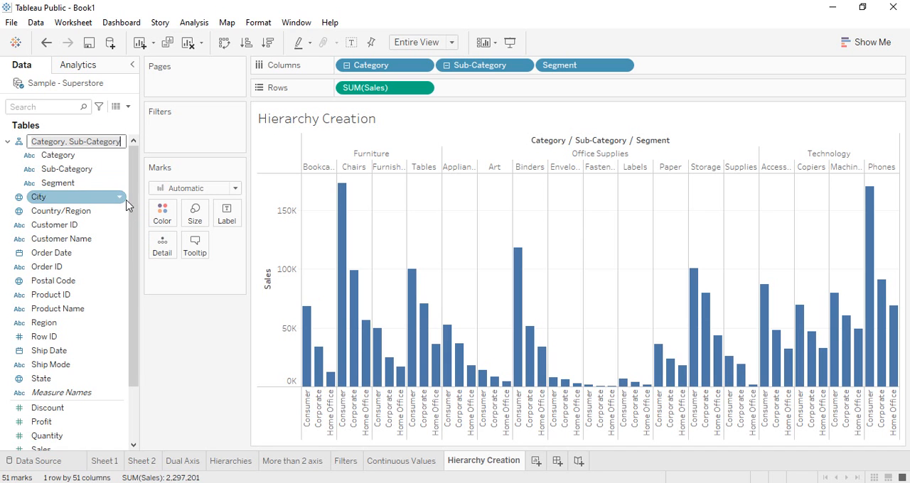
key("ctrl+a")
key("BackSpace")
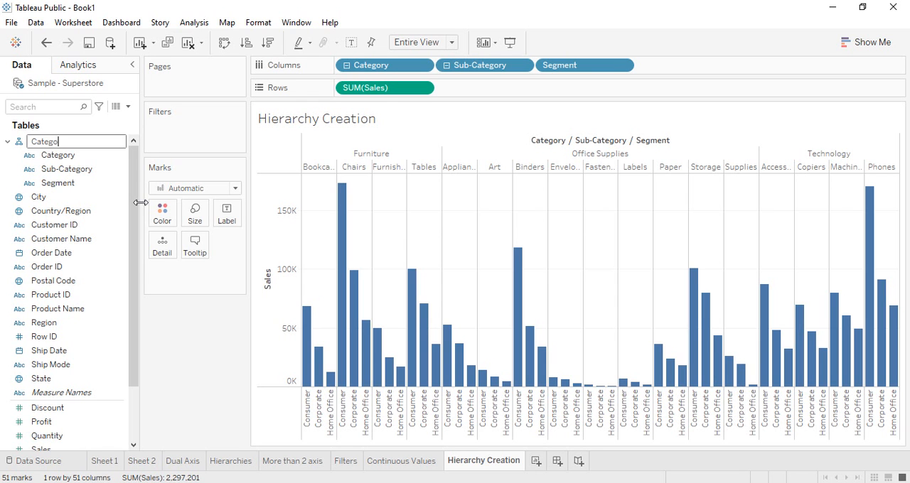
type("Sub C. vs Segment")
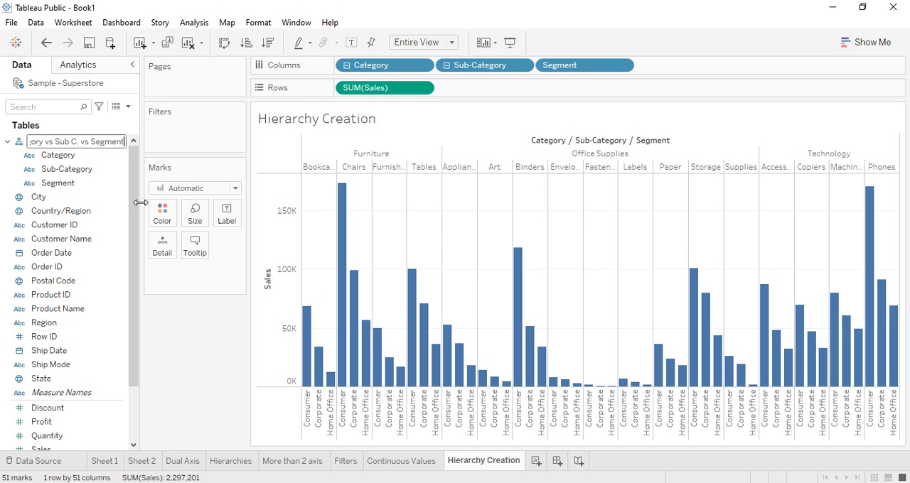
key("Return")
Step: Widen the Data pane to fit the full hierarchy name and collapse the Category vs Sub C. vs Segment hierarchy
left_click_drag(139, 84, 183, 84)
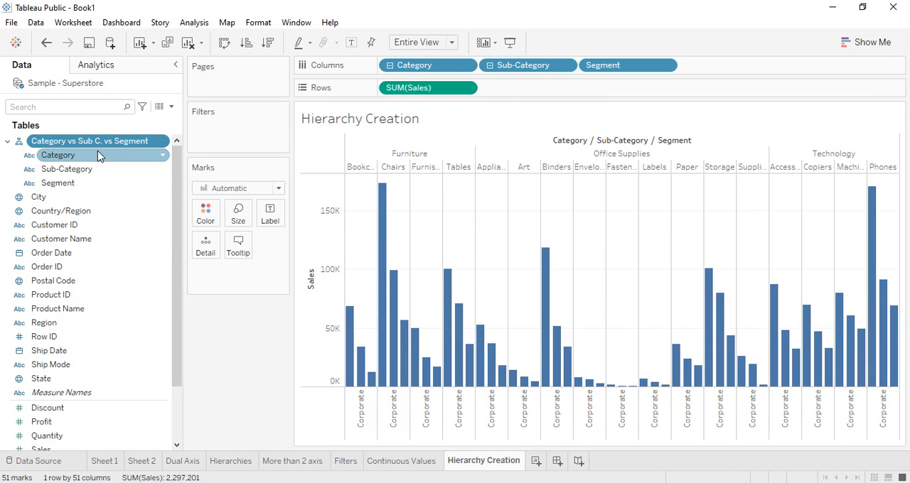
left_click(8, 142)
left_click(8, 142)
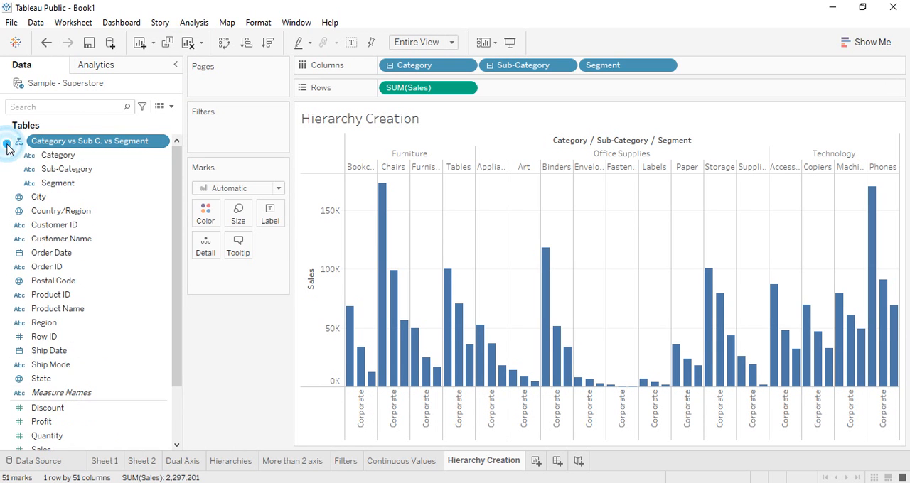
left_click(8, 142)
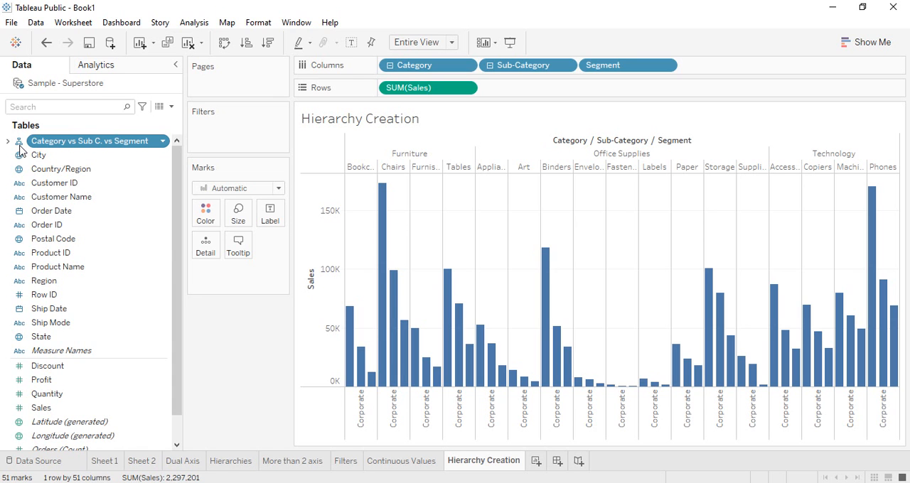
Step: Select only the City, Country/Region, State and Postal Code fields together in the data field list
left_click(61, 171)
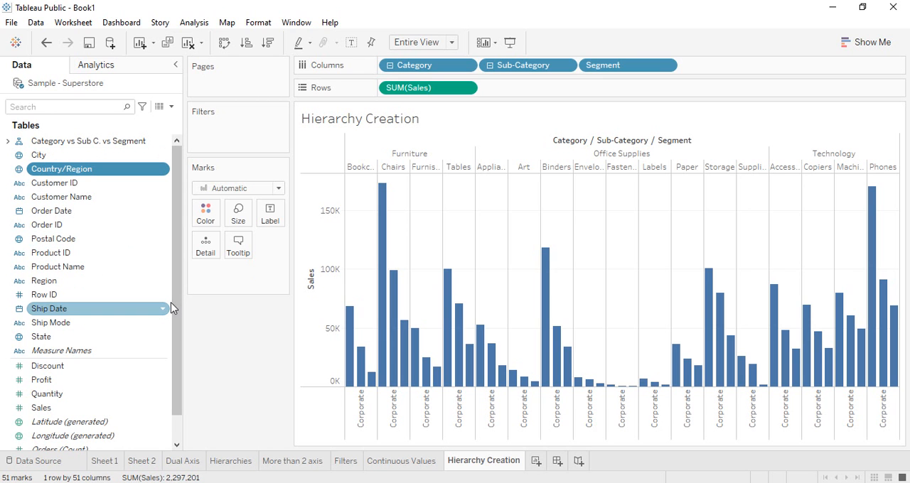
left_click(59, 340, "shift")
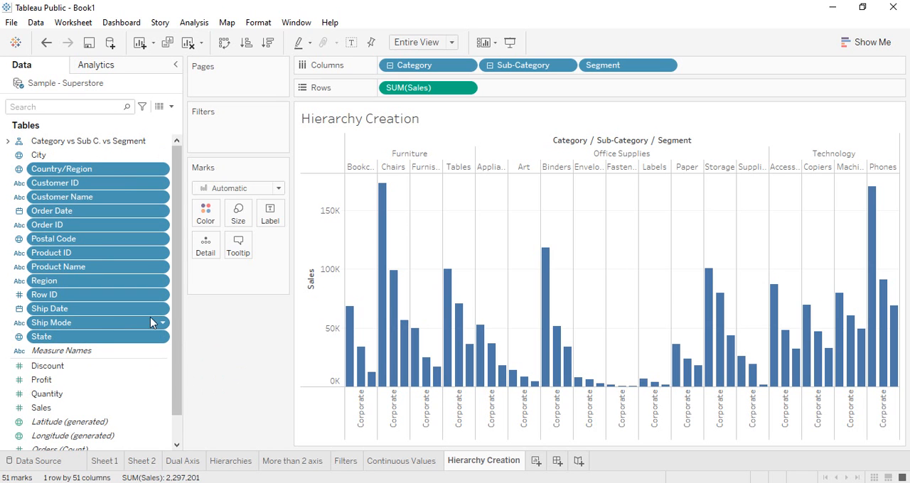
left_click(133, 155)
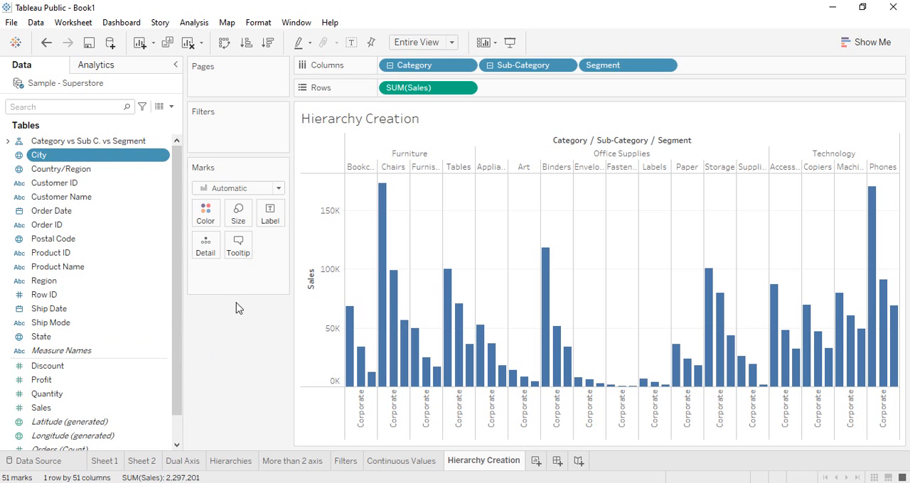
left_click(67, 170)
left_click(56, 338, "ctrl")
left_click(40, 158, "ctrl")
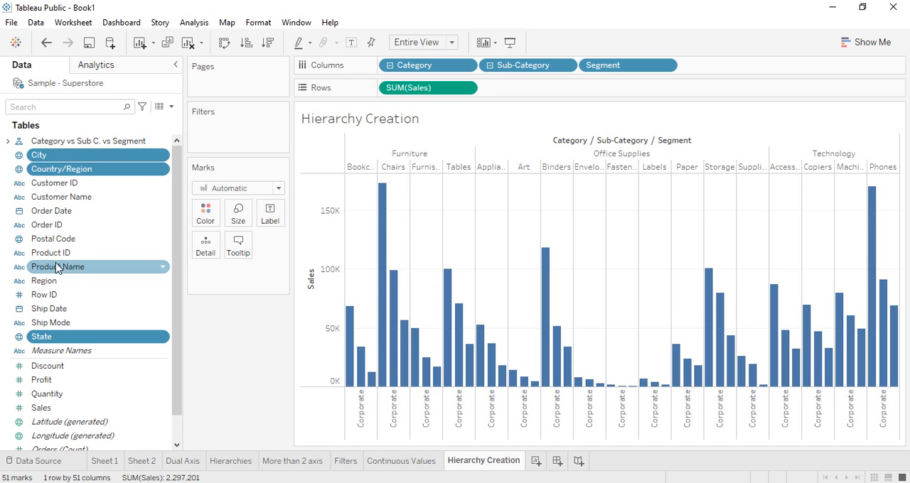
left_click(50, 240, "ctrl")
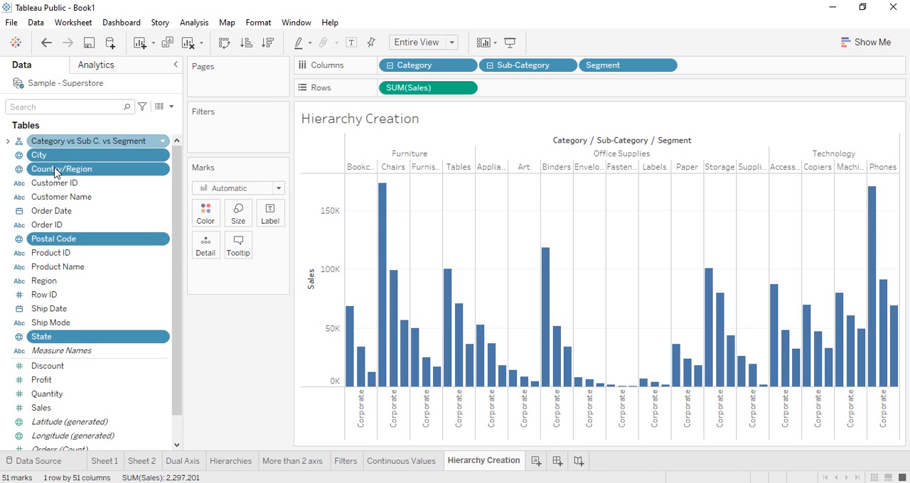
right_click(111, 164)
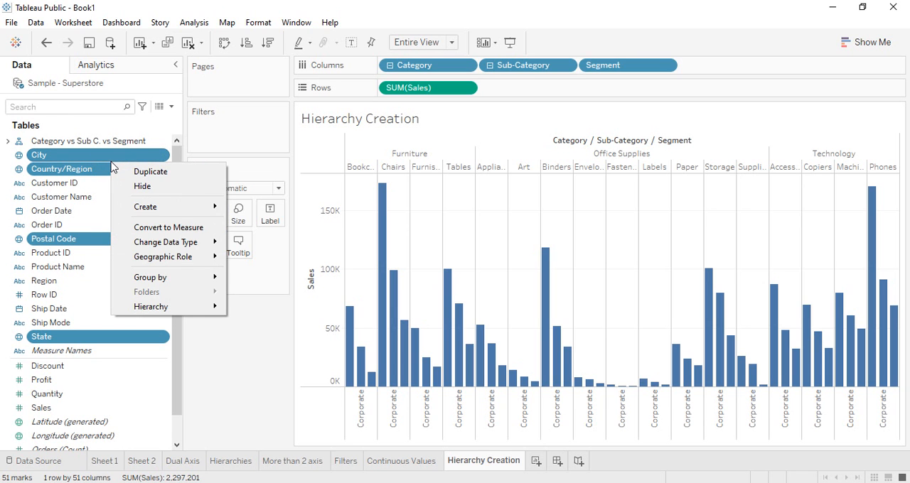
mouse_move(178, 206)
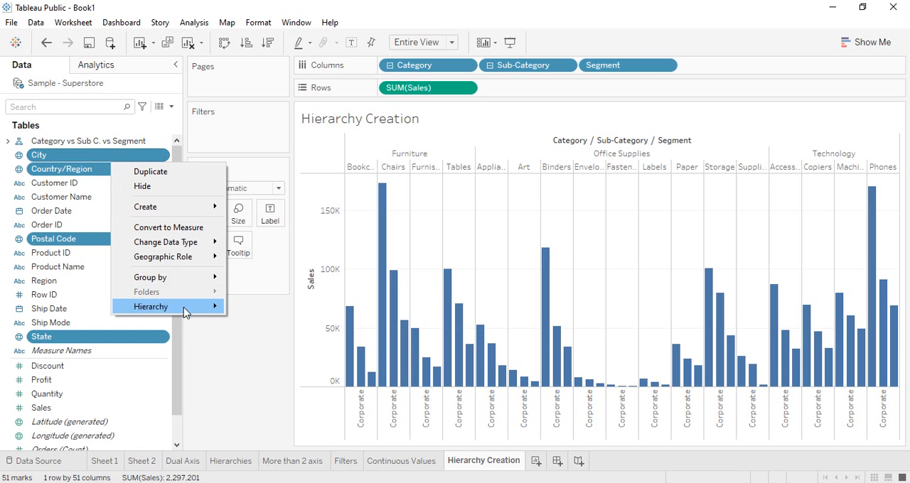
mouse_move(161, 313)
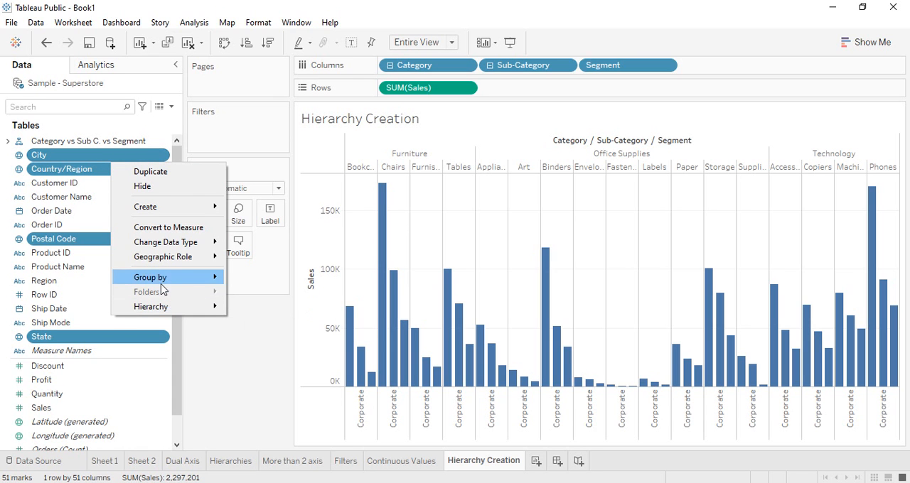
left_click(229, 374)
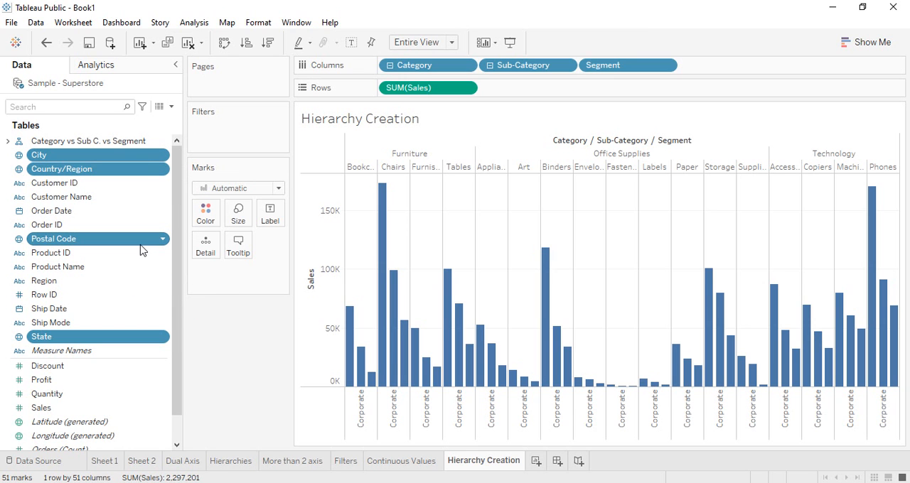
Step: Leave Postal Code out of the selection, create a hierarchy from City, Country/Region and State with the default name, and collapse it
left_click(137, 239, "ctrl")
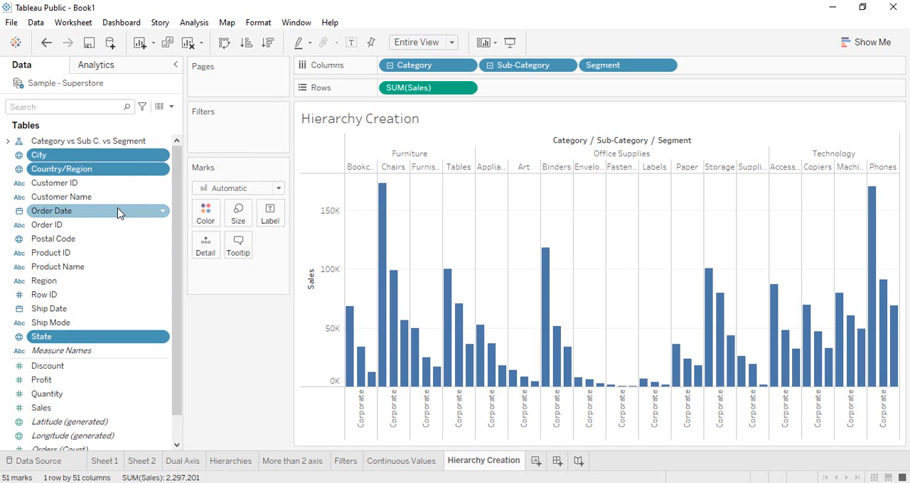
right_click(128, 170)
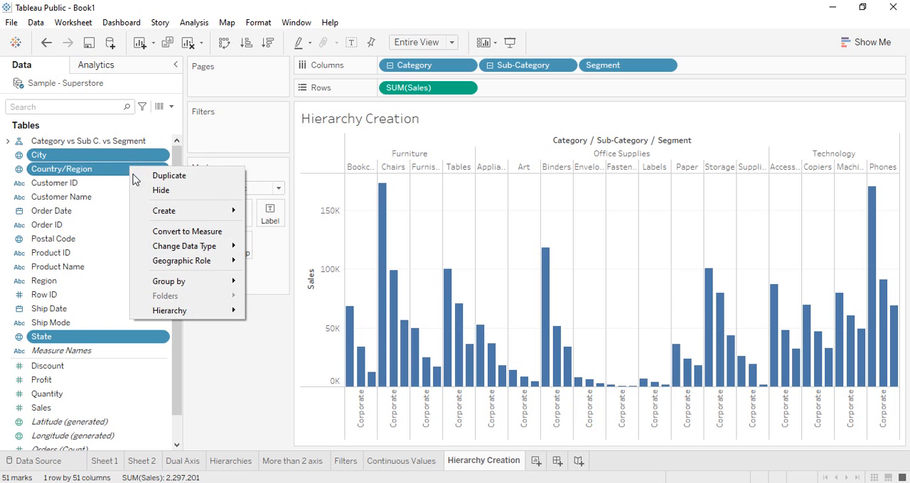
mouse_move(168, 314)
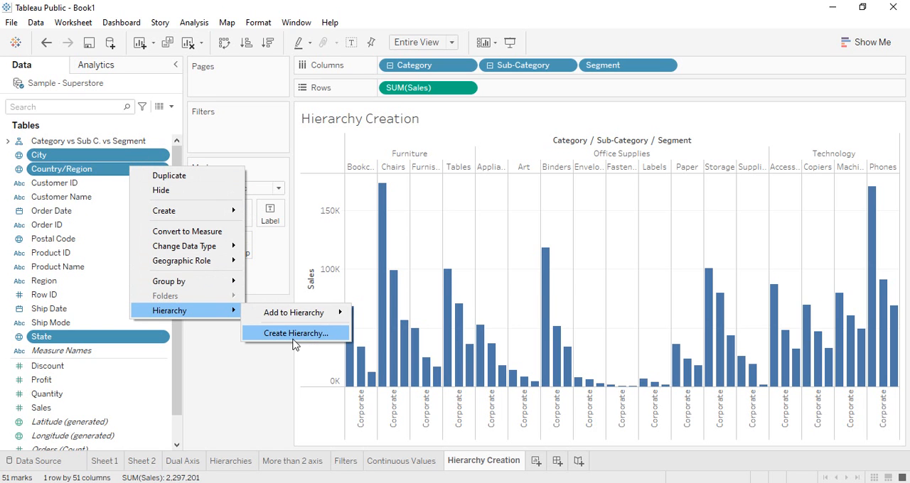
left_click(293, 333)
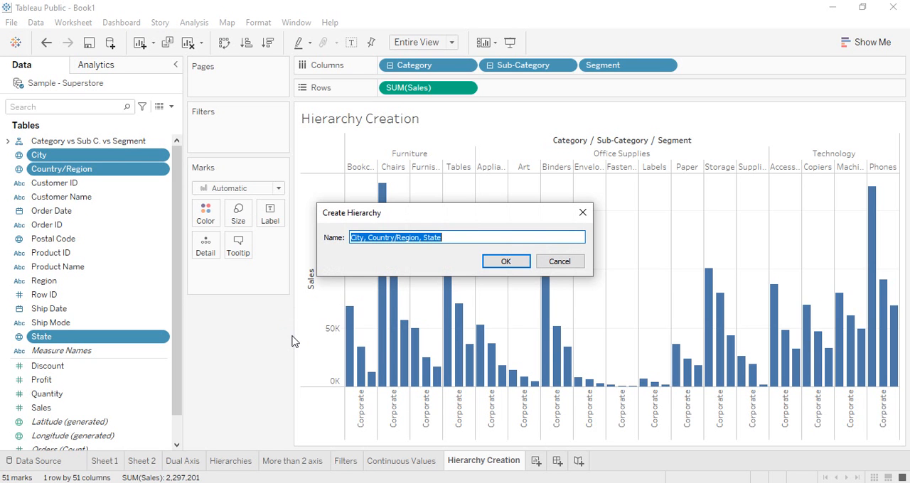
left_click(506, 261)
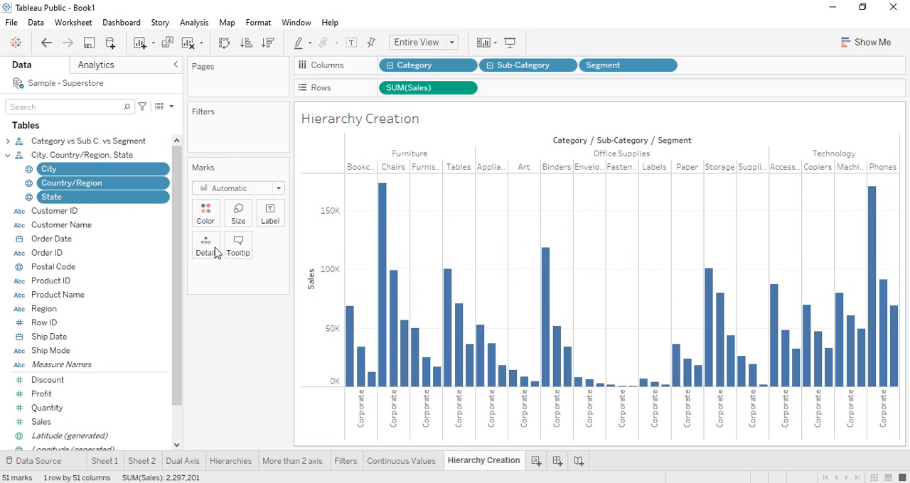
left_click(8, 156)
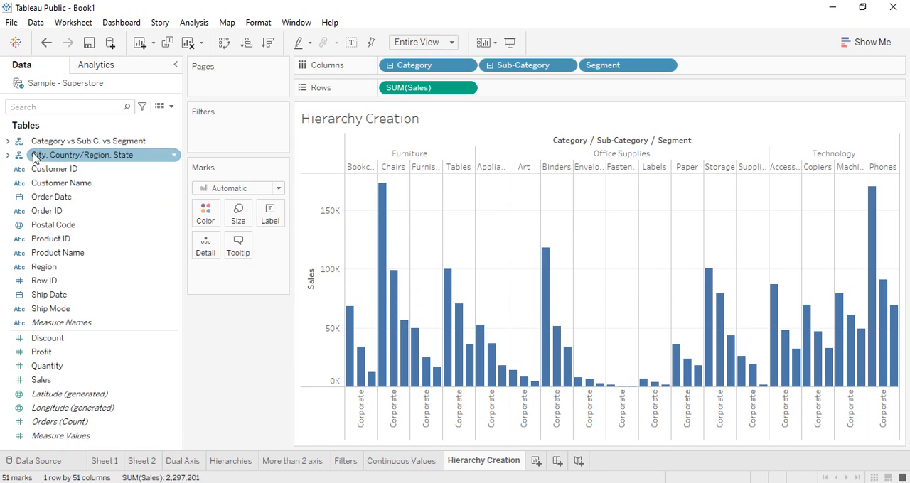
Step: Add Postal Code to the City, Country/Region, State hierarchy and move City between State and Postal Code
left_click(50, 226)
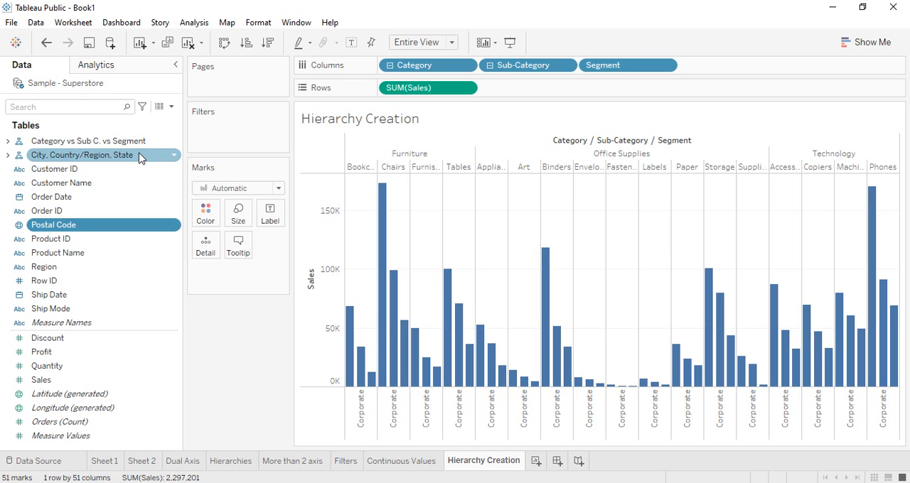
right_click(81, 226)
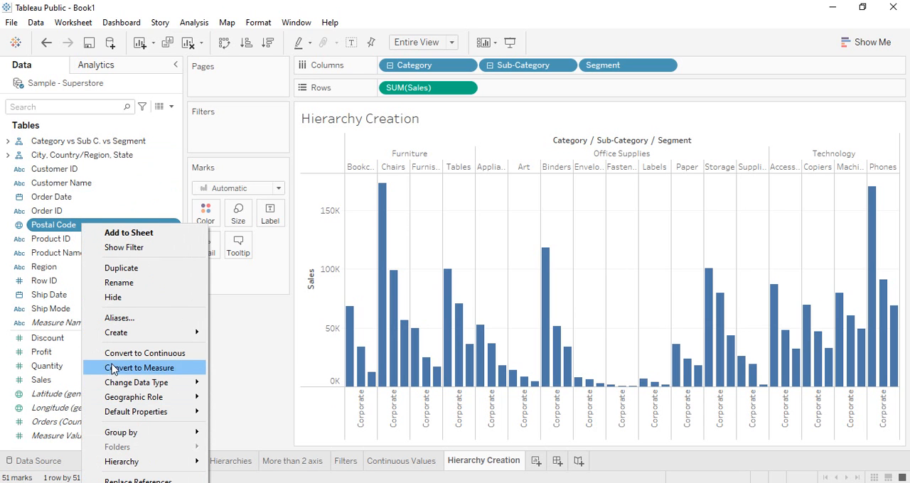
mouse_move(196, 462)
mouse_move(280, 466)
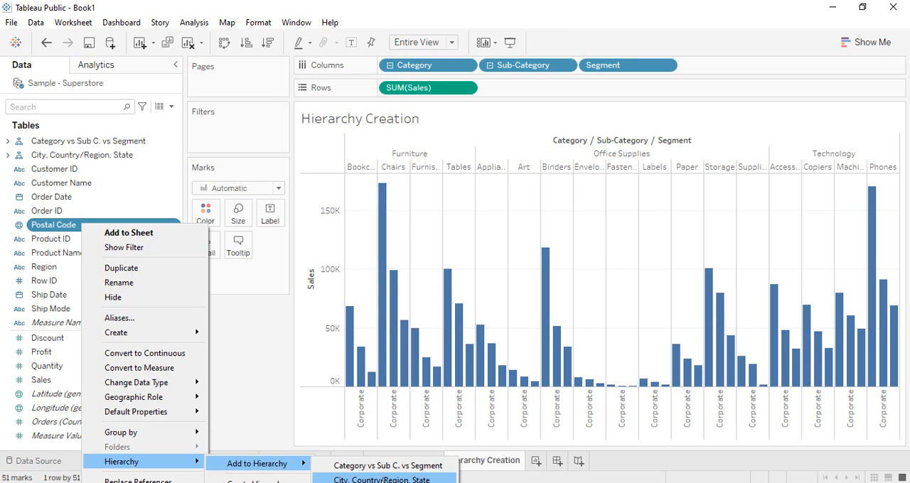
left_click(382, 480)
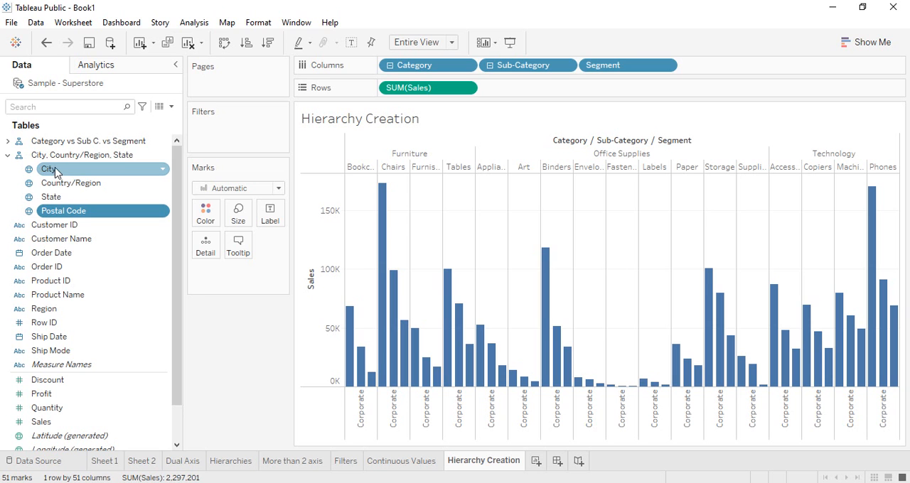
left_click_drag(56, 174, 60, 205)
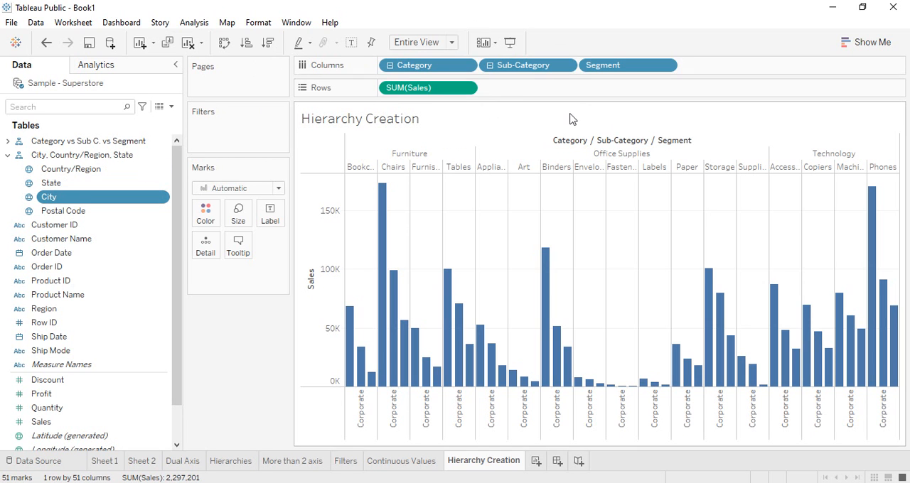
Step: Clear the sheet and chart Sales on Rows by the City, Country/Region, State hierarchy on Columns, fitted to Entire View
left_click(189, 44)
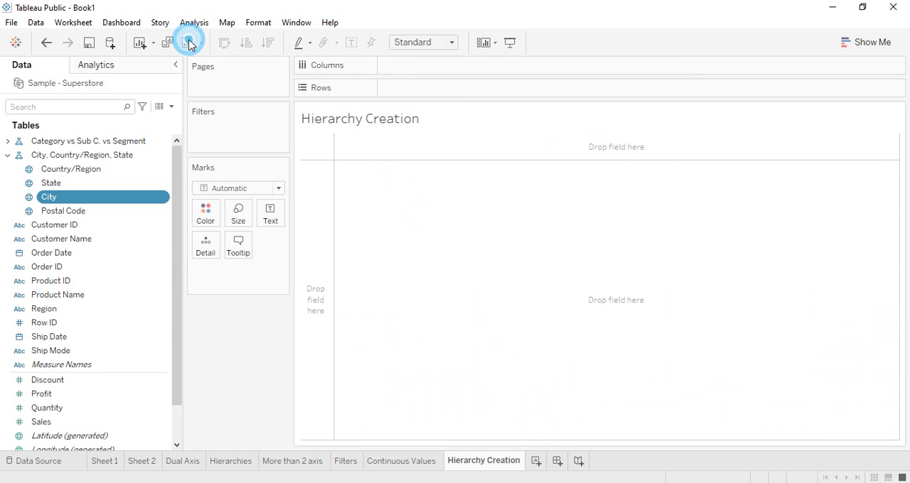
left_click(8, 155)
left_click_drag(50, 156, 419, 69)
left_click_drag(522, 75, 237, 330)
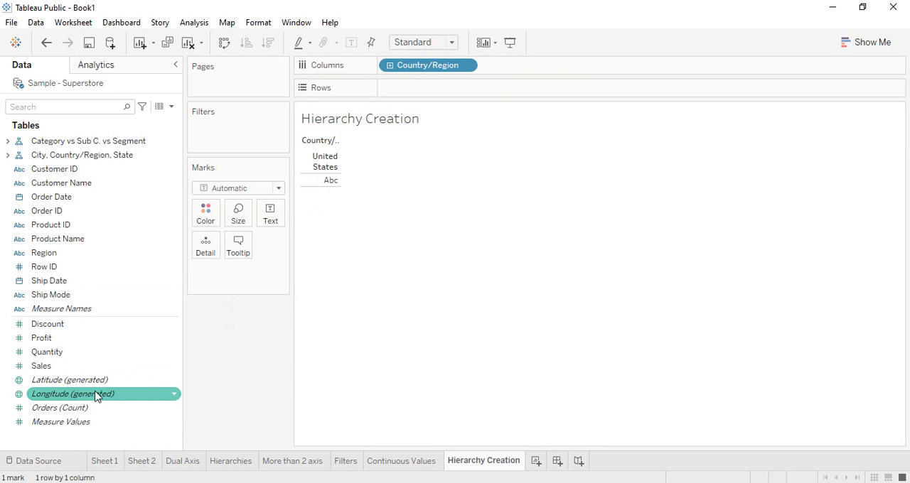
left_click_drag(42, 366, 409, 90)
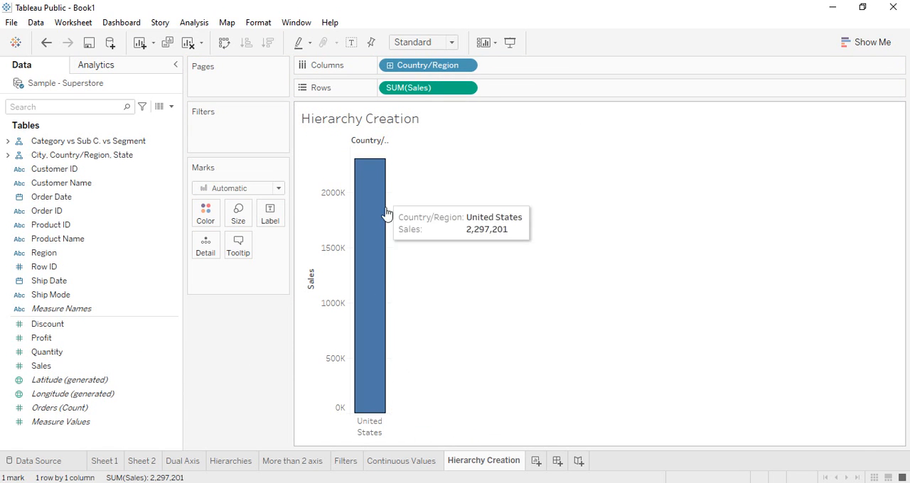
left_click(452, 42)
left_click(437, 91)
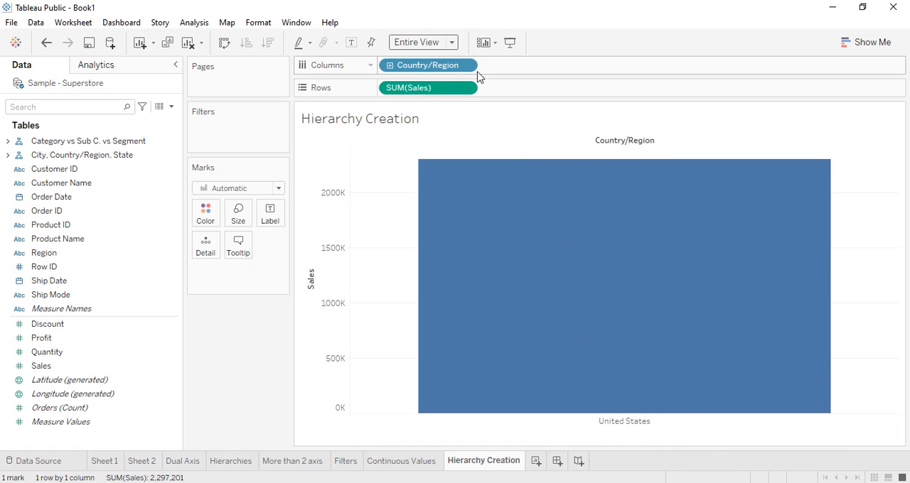
Step: Drill down Country/Region through State and City to Postal Code, roll back up to State, and swap rows and columns
left_click(390, 66)
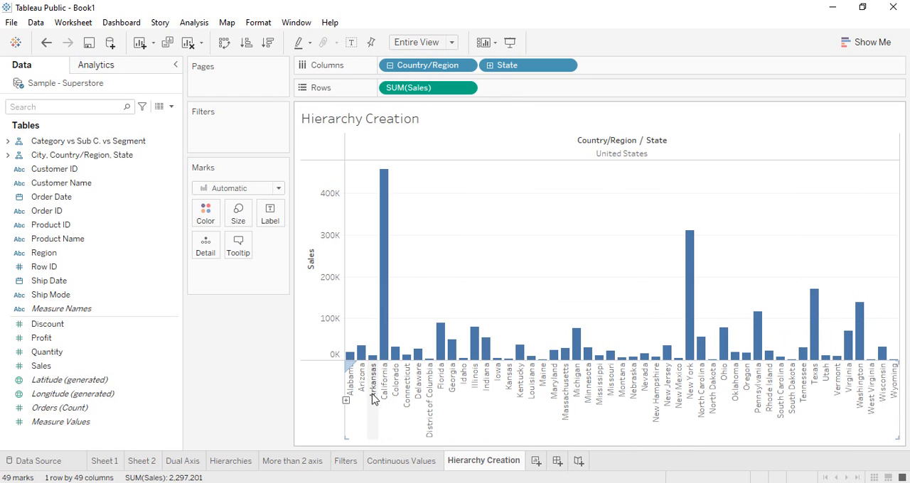
left_click(489, 66)
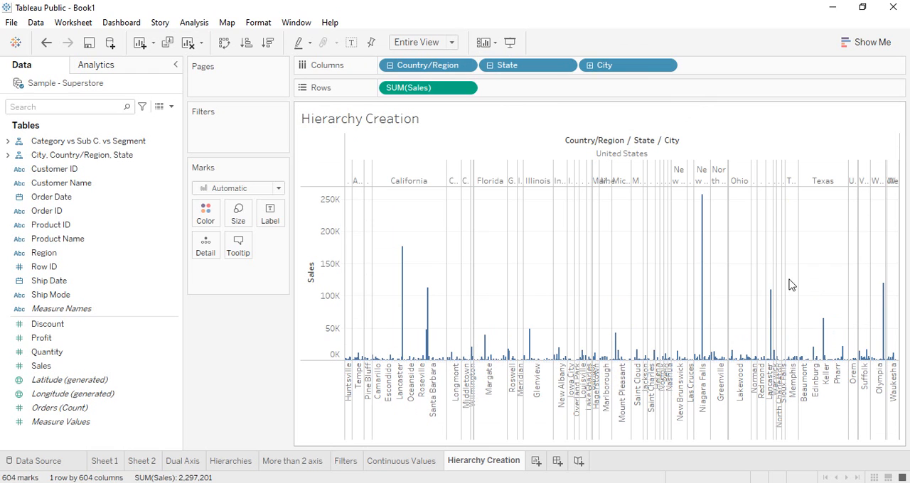
left_click(589, 64)
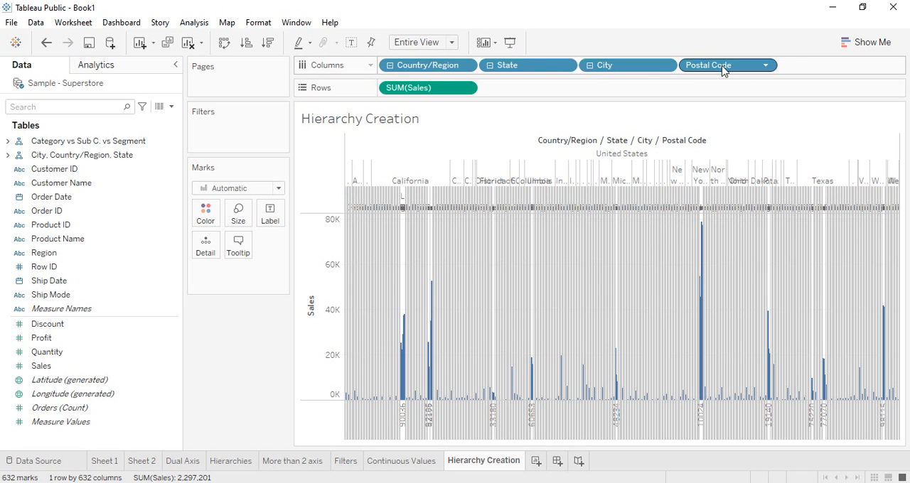
left_click(590, 65)
left_click(590, 65)
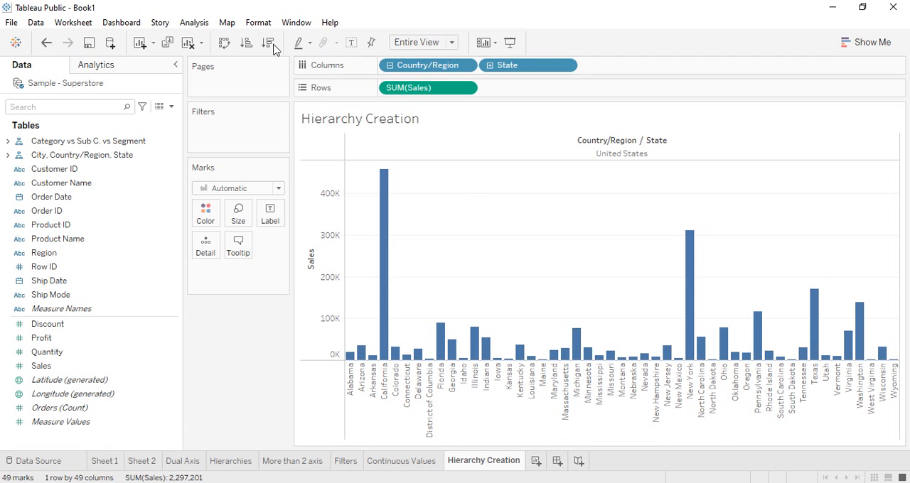
left_click(224, 43)
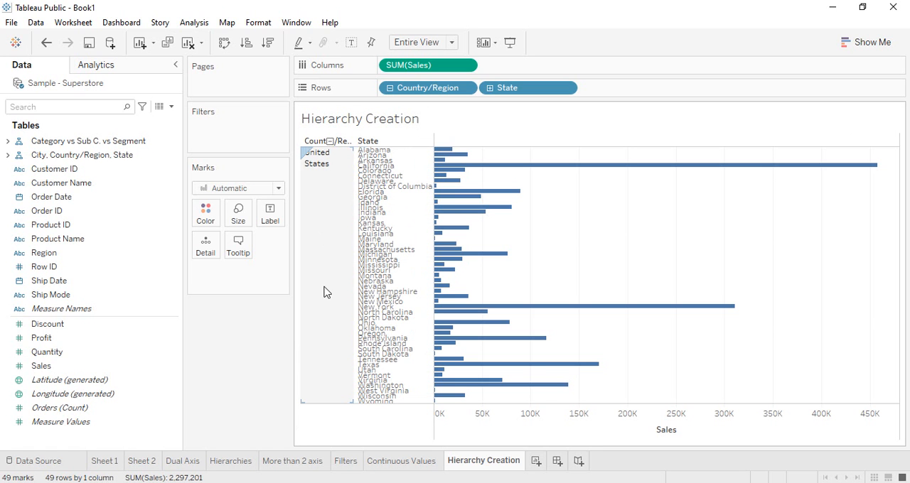
Step: Clear the sheet and chart Sales on Rows by a single Category field from the Category vs Sub C. vs Segment hierarchy on Columns
left_click(188, 43)
left_click(35, 157)
left_click(40, 141)
left_click_drag(389, 68, 399, 68)
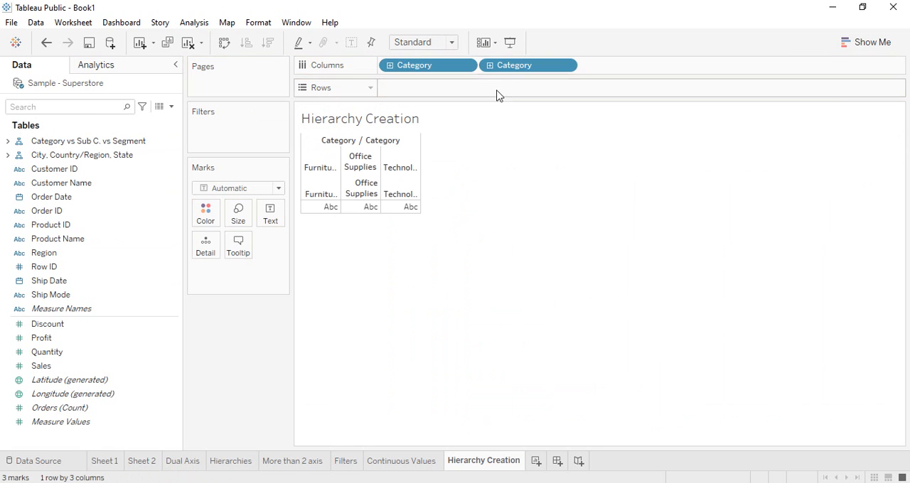
left_click_drag(510, 67, 224, 366)
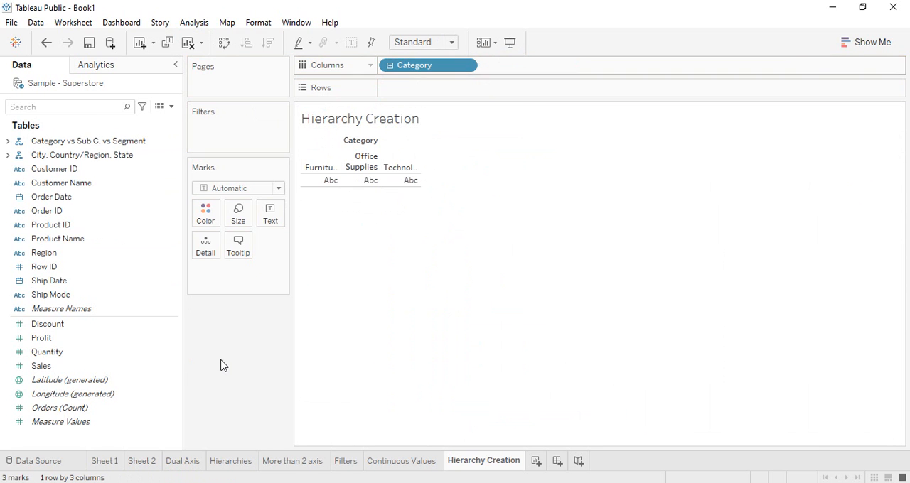
left_click_drag(43, 365, 426, 89)
Step: Drill down Category through Sub-Category to Segment, and swap rows and columns
left_click(390, 64)
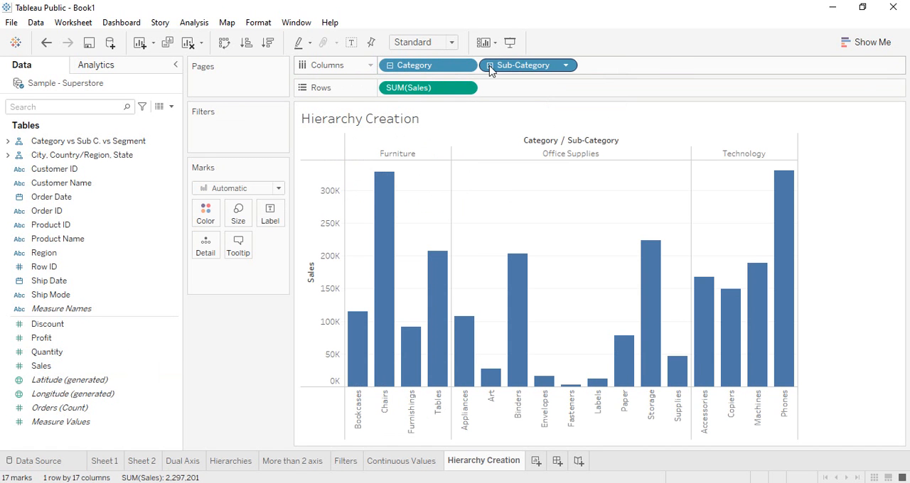
left_click(490, 65)
left_click(224, 43)
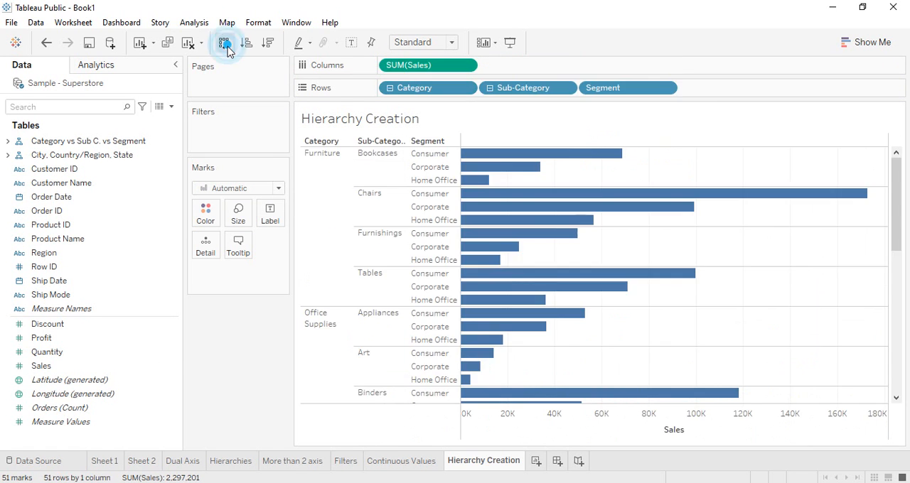
Step: Roll the Rows hierarchy up to the Sub-Category level and fit the chart to Entire View
left_click(490, 88)
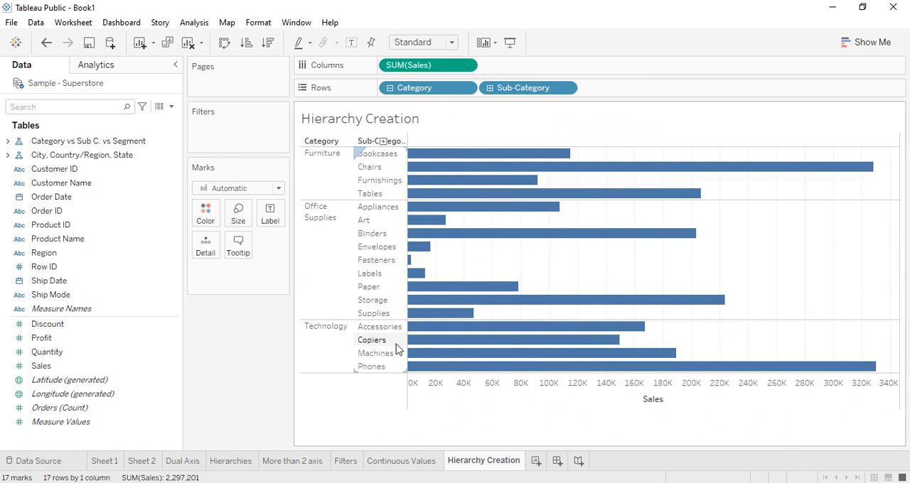
left_click(451, 42)
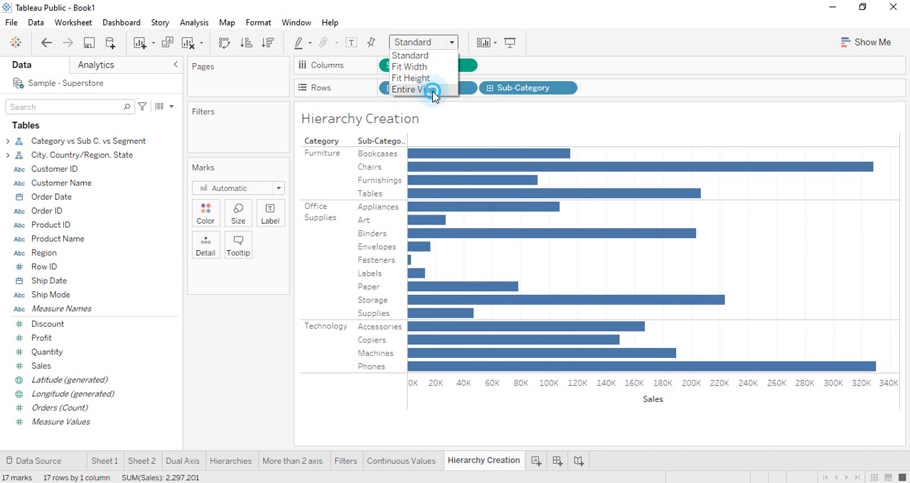
left_click(434, 91)
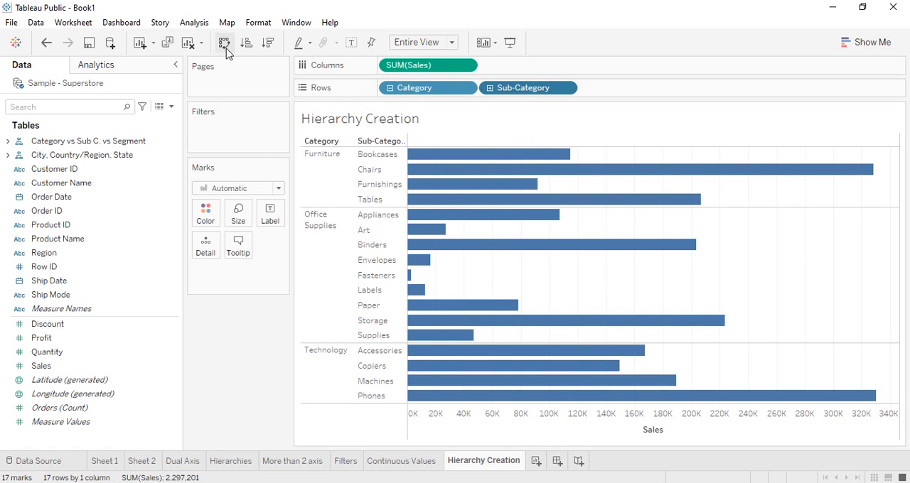
Step: Sort the sub-categories in ascending order of Sales within each category
left_click(250, 44)
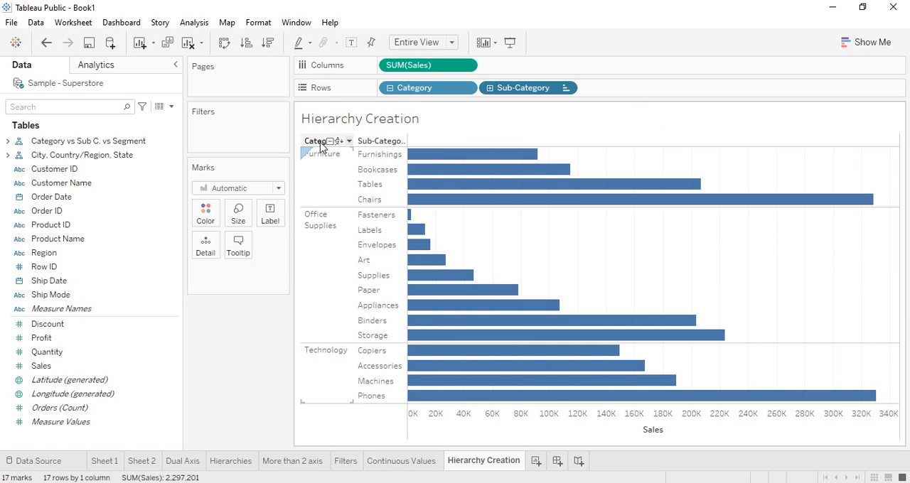
mouse_move(456, 196)
mouse_move(413, 231)
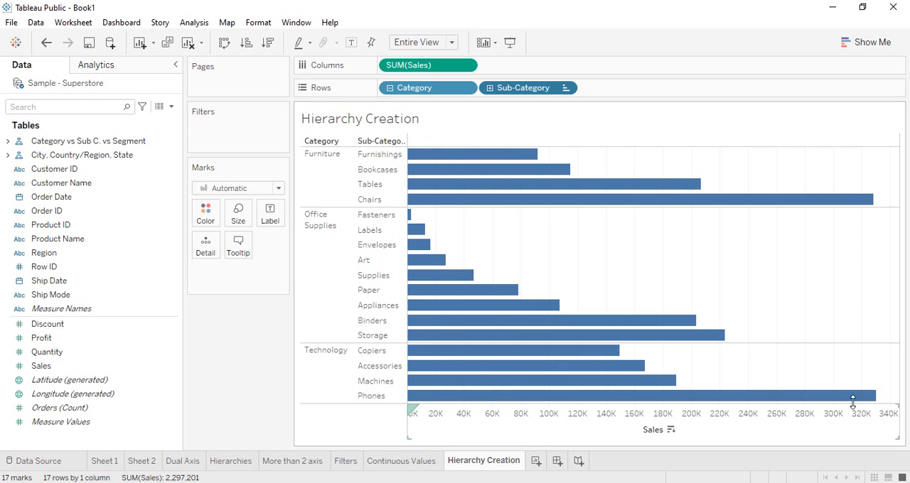
mouse_move(580, 343)
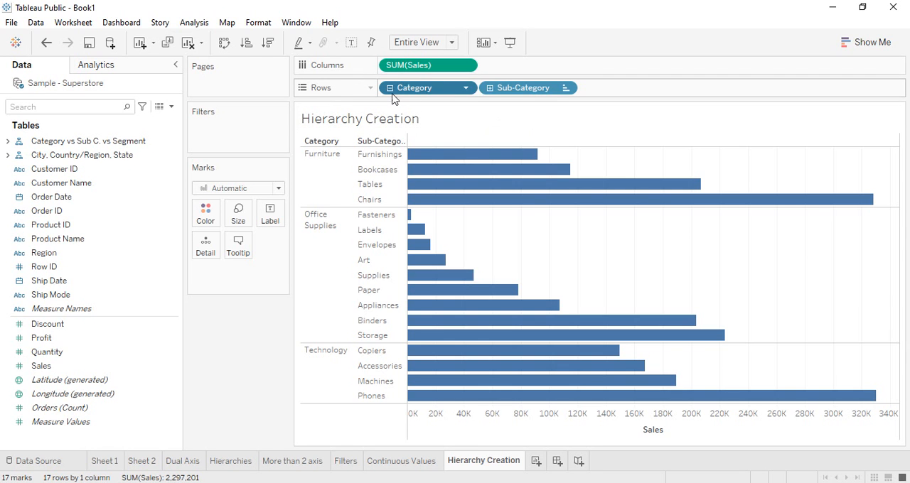
Step: Sort the categories in ascending order of Sales and the sub-categories within them in descending order
left_click(264, 44)
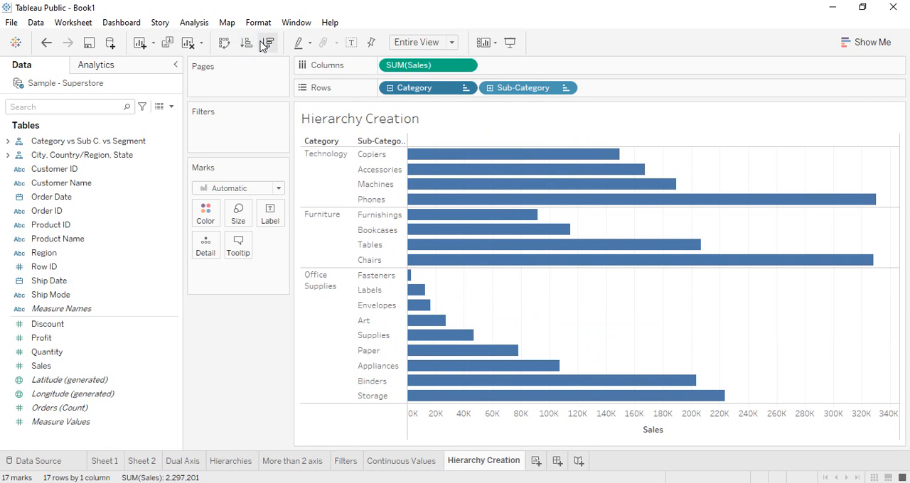
left_click(249, 44)
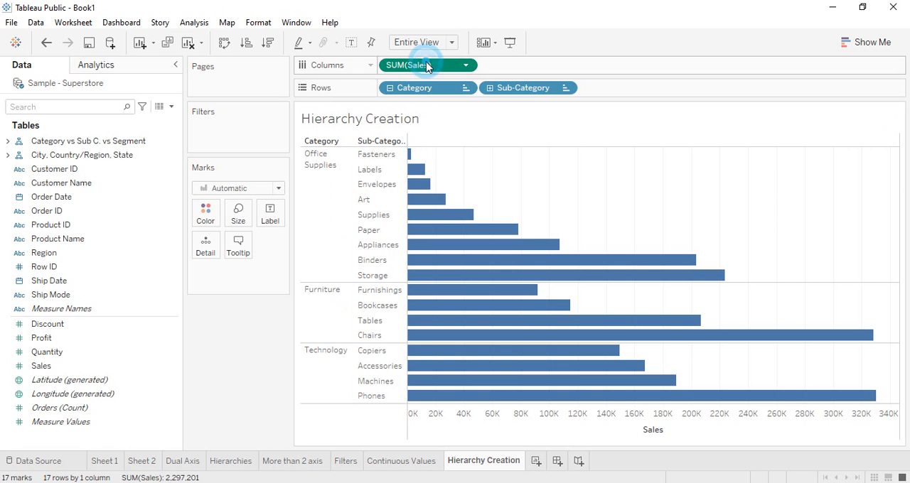
left_click(243, 43)
left_click(267, 43)
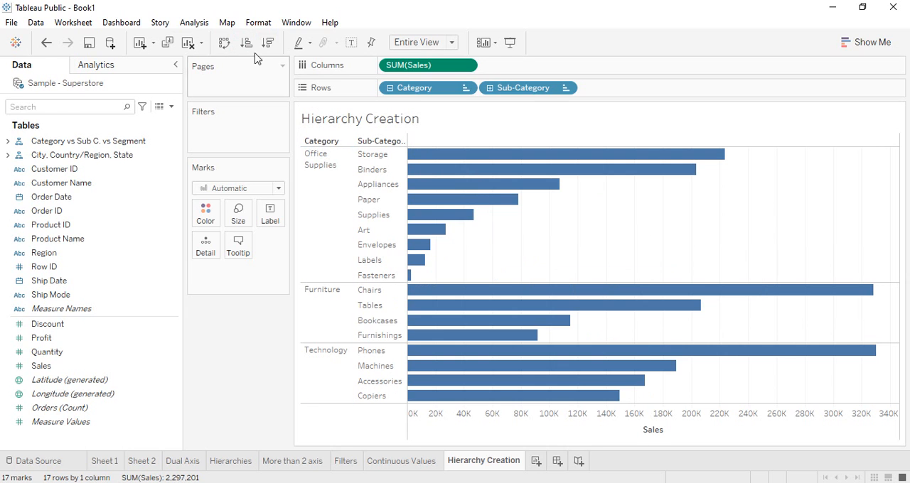
mouse_move(416, 234)
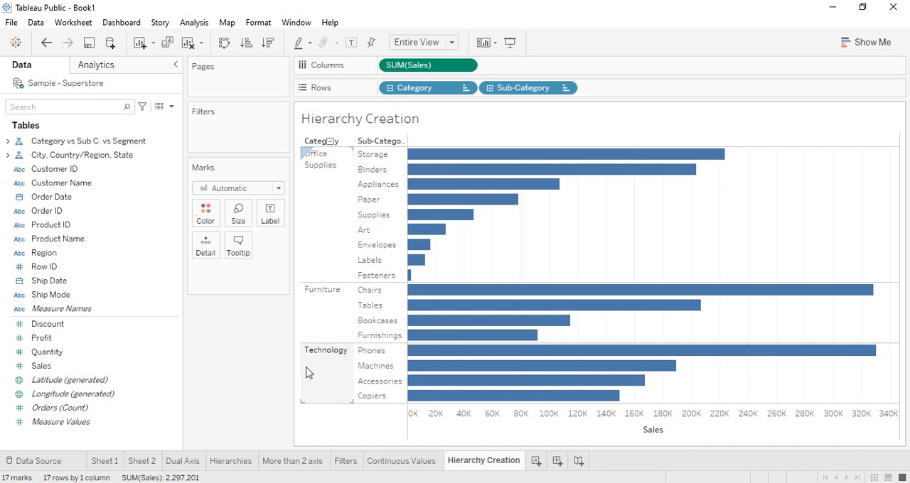
Step: Remove the City, Country/Region, State hierarchy and the Category vs Sub C. vs Segment hierarchy from the data fields
left_click(104, 146)
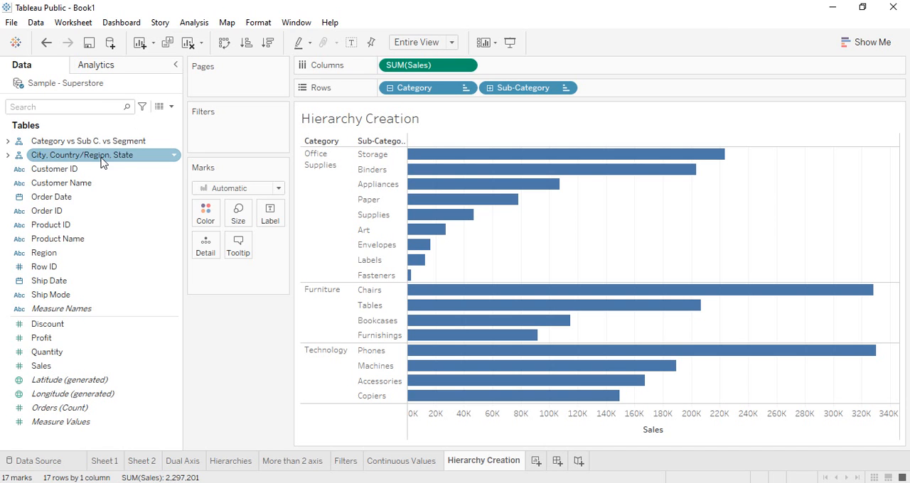
right_click(102, 156)
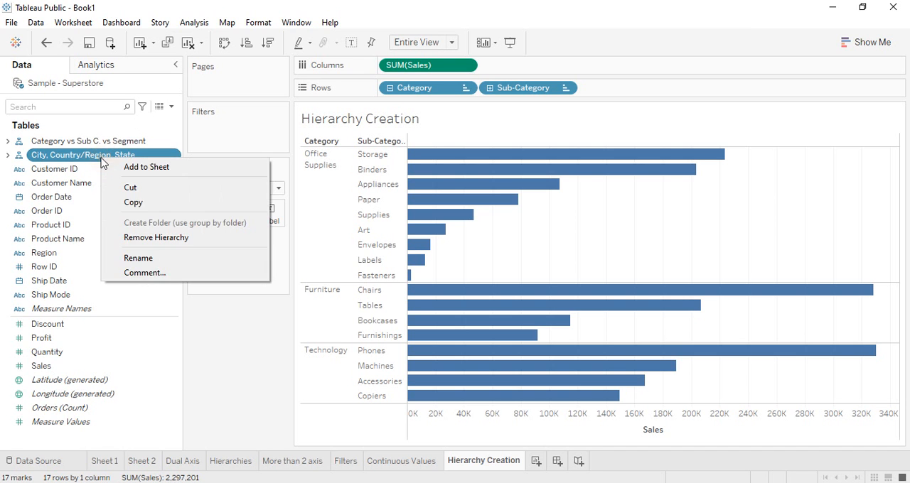
left_click(144, 245)
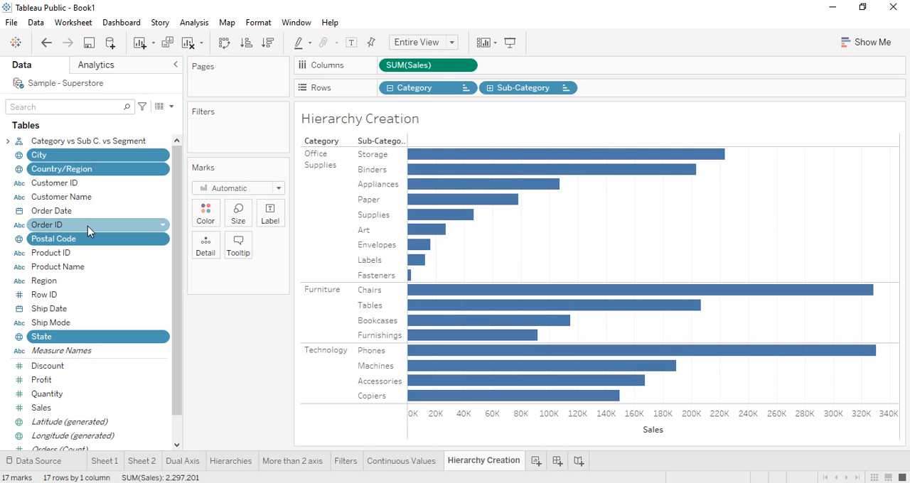
right_click(80, 142)
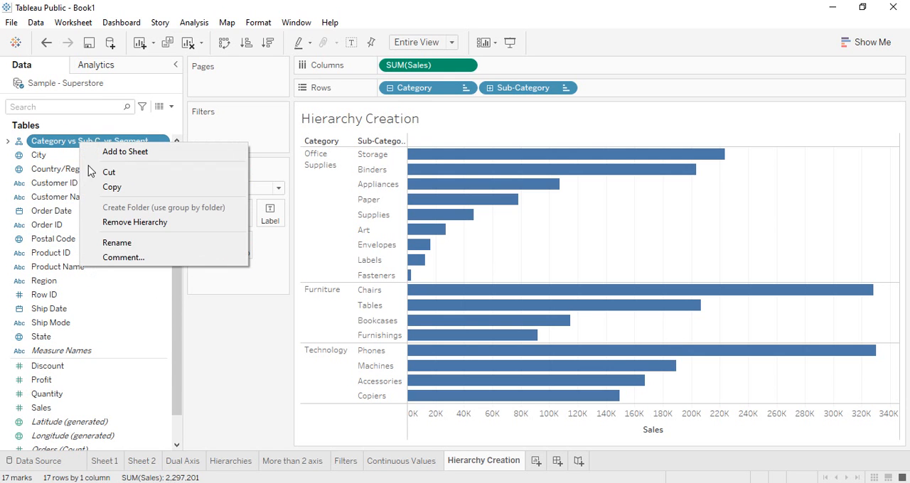
left_click(134, 223)
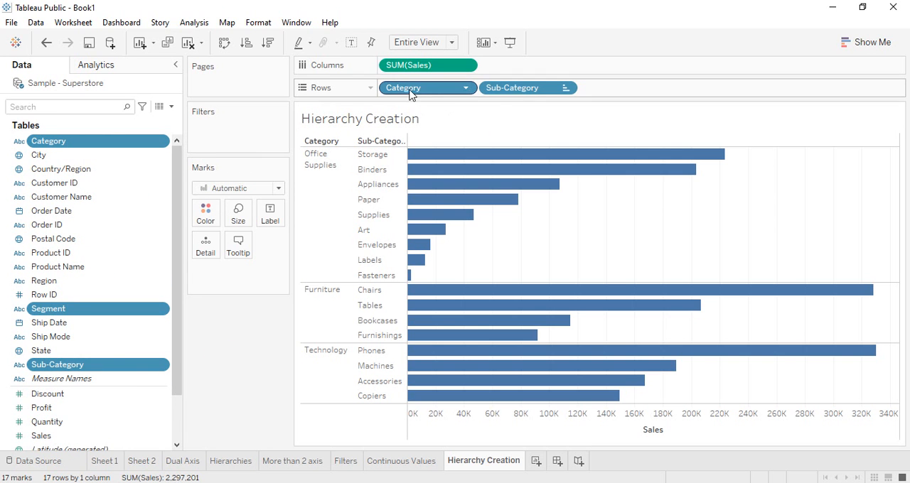
left_click(268, 347)
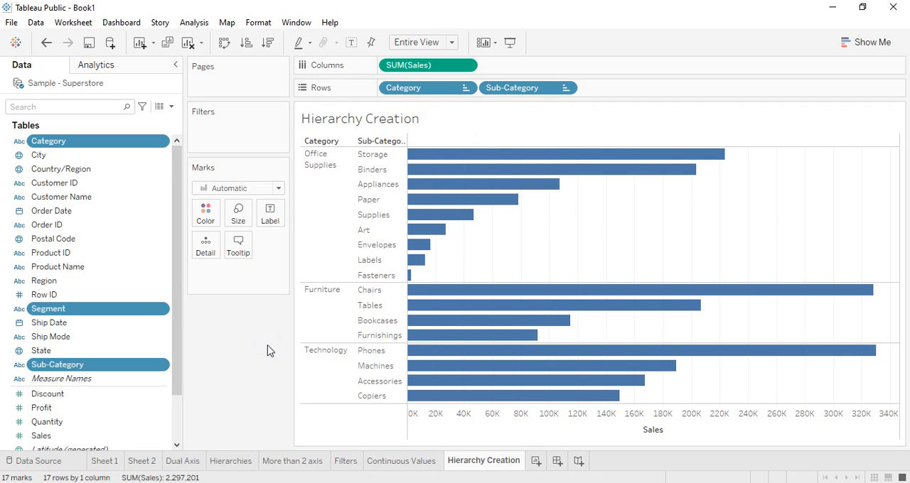